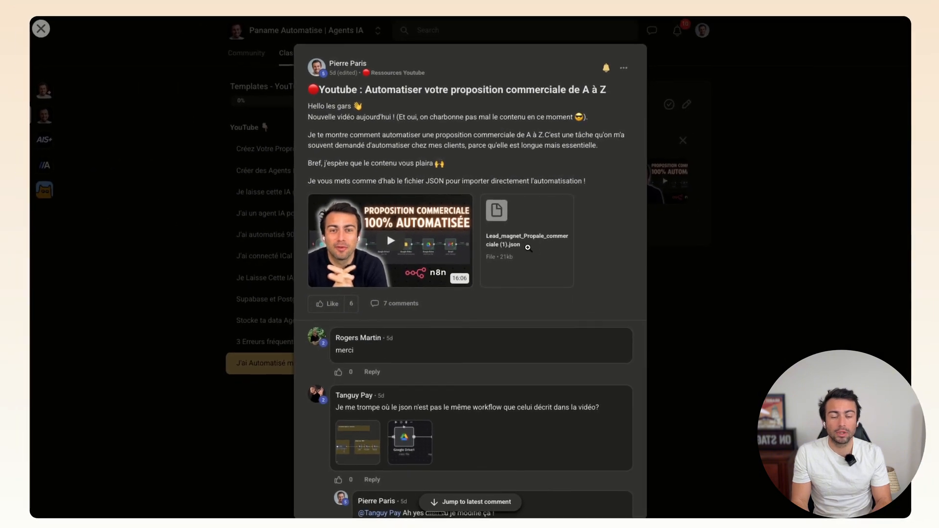
# - In Skool, view the attached JSON workflow file, the April 2025 calendar and the Classroom course list
pyautogui.click(527, 248)
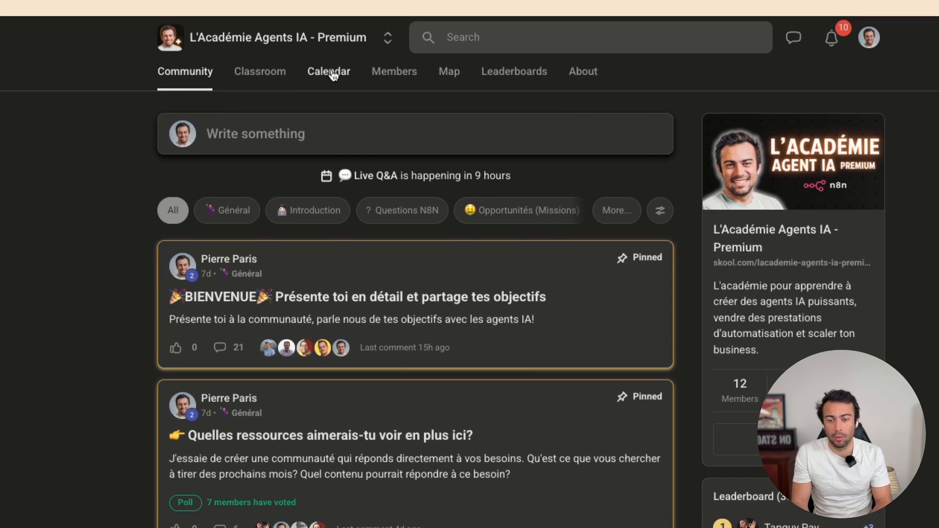
pyautogui.click(333, 74)
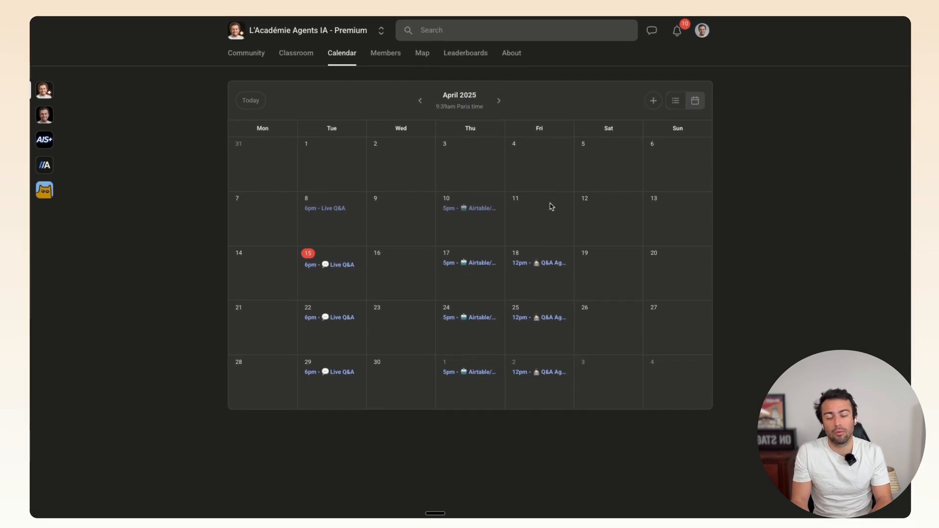
pyautogui.click(308, 59)
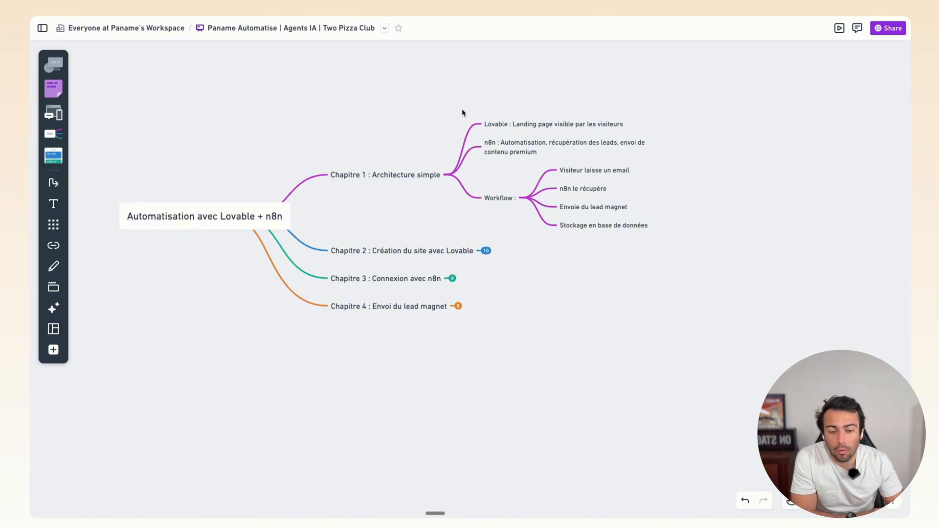
# - Select the Lovable landing page, 'Visiteur laisse un email' and n8n nodes in the mind map
pyautogui.moveTo(460, 108); pyautogui.dragTo(677, 129)
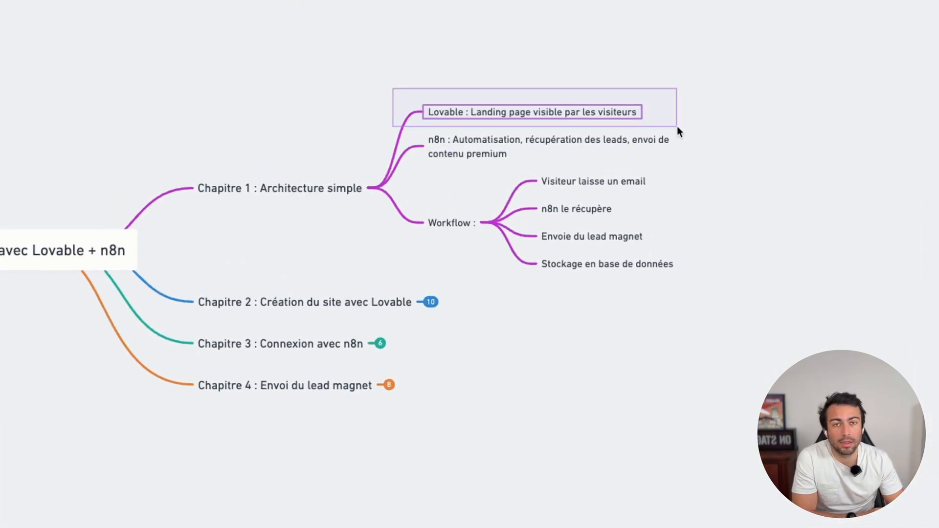
pyautogui.moveTo(718, 180); pyautogui.dragTo(427, 130)
pyautogui.click(648, 163)
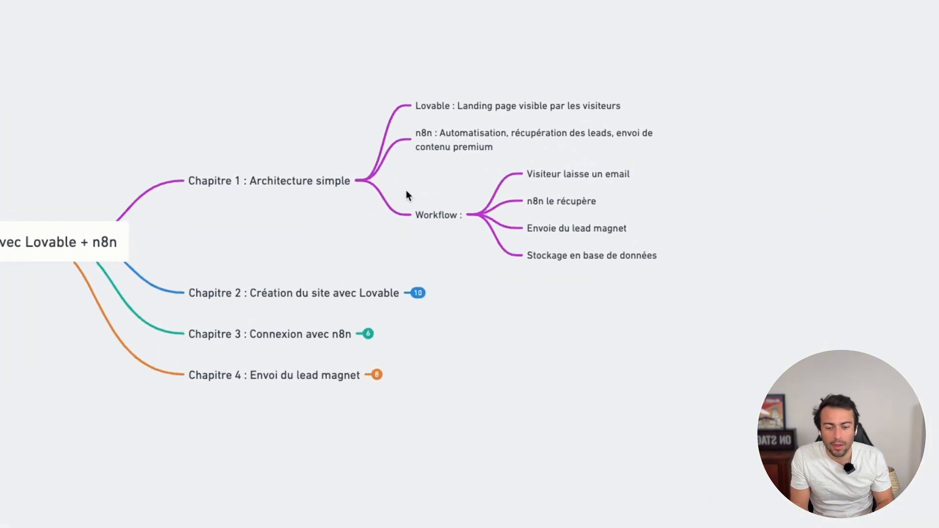
# - Collapse Workflow and Chapitre 1, expand Chapitre 2's five steps, and switch to Lovable
pyautogui.click(476, 217)
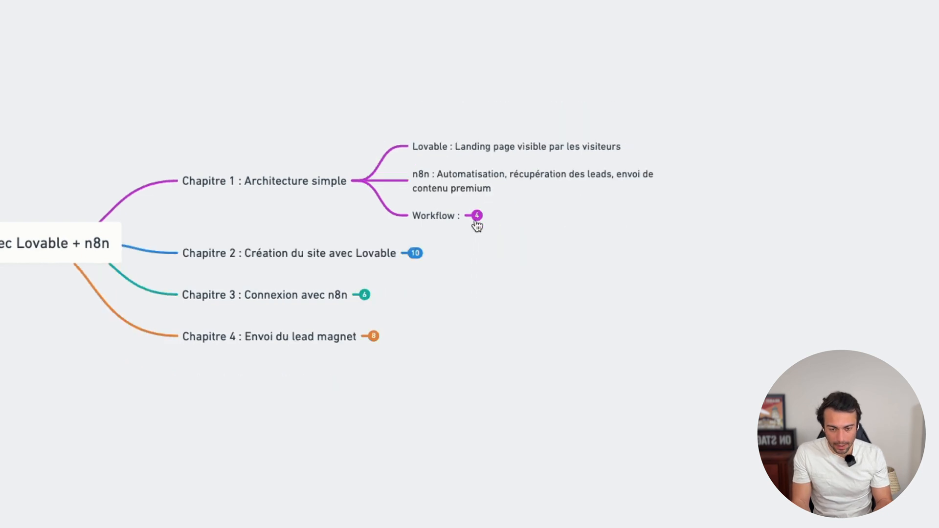
pyautogui.click(362, 182)
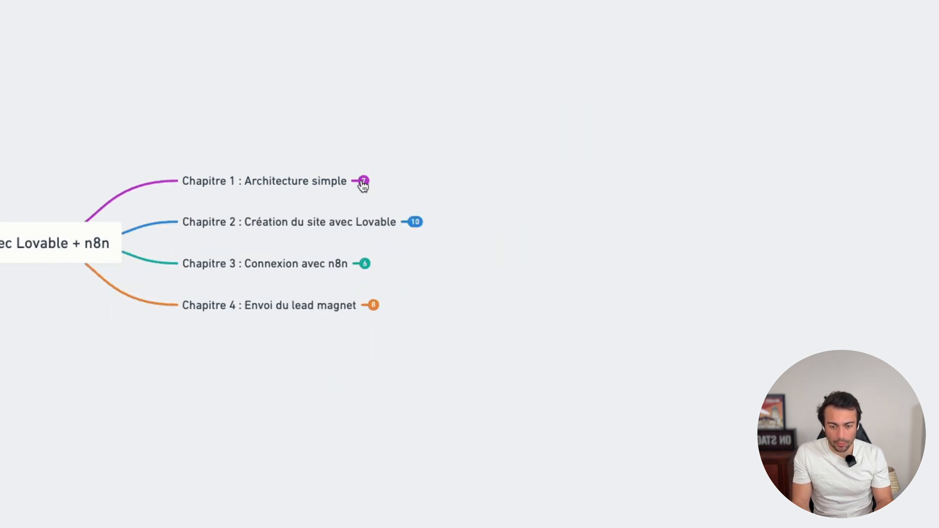
pyautogui.click(414, 221)
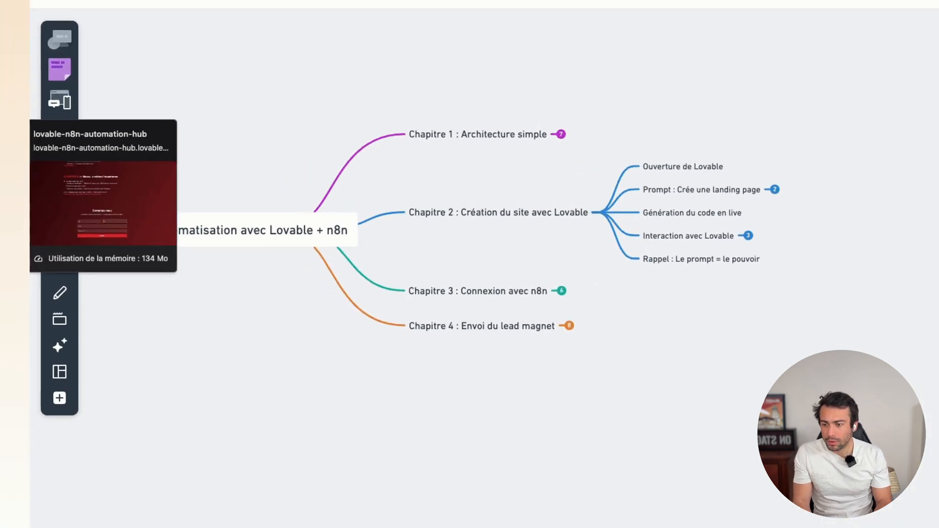
pyautogui.click(116, 83)
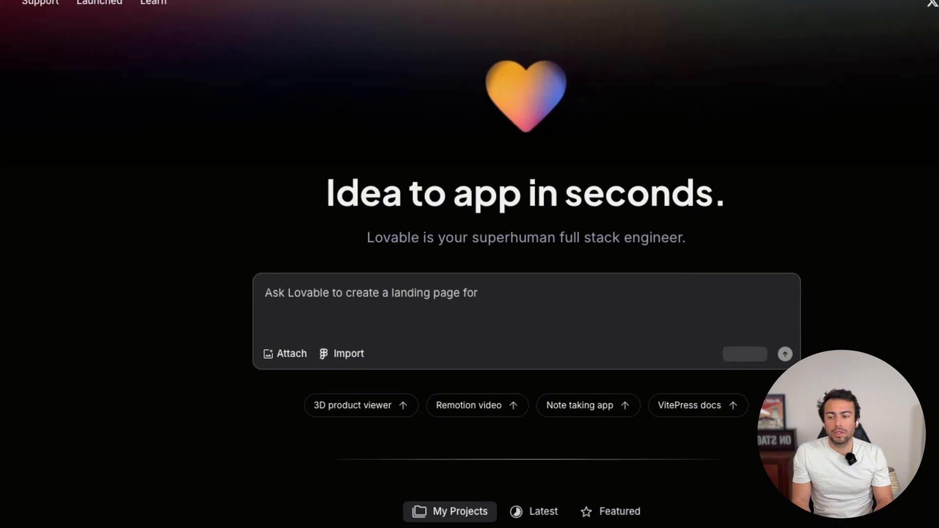
# - Scroll the Lovable start page down to the project list and back up to the prompt box
pyautogui.scroll(-15, 551, 123)
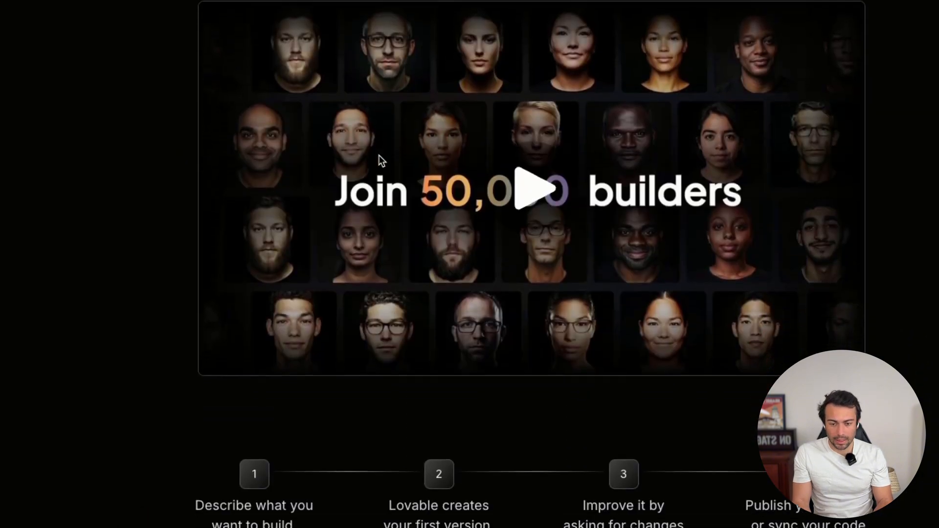
pyautogui.scroll(15, 379, 155)
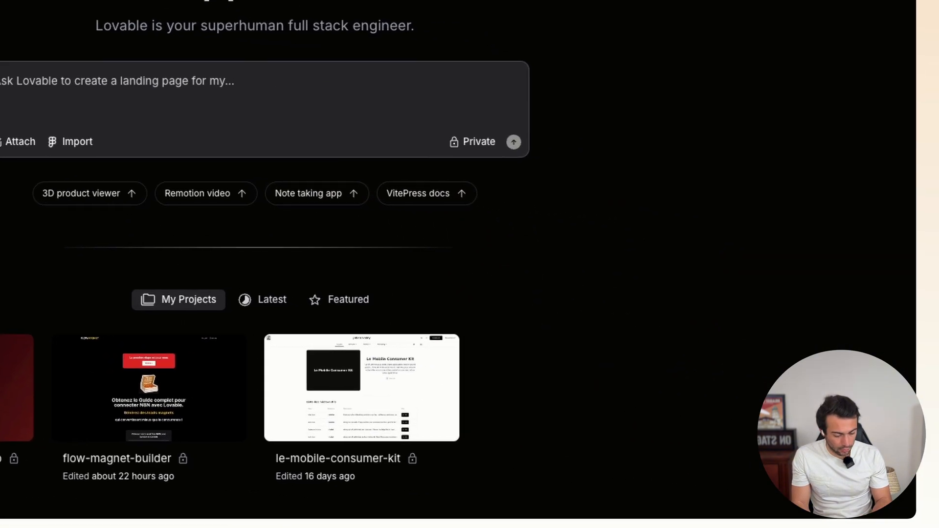
# - Attach the site screenshot and draft a prompt for an N8N/Lovable course landing page with a contact form
pyautogui.moveTo(680, 524); pyautogui.dragTo(530, 102)
pyautogui.moveTo(354, 127); pyautogui.dragTo(252, 166)
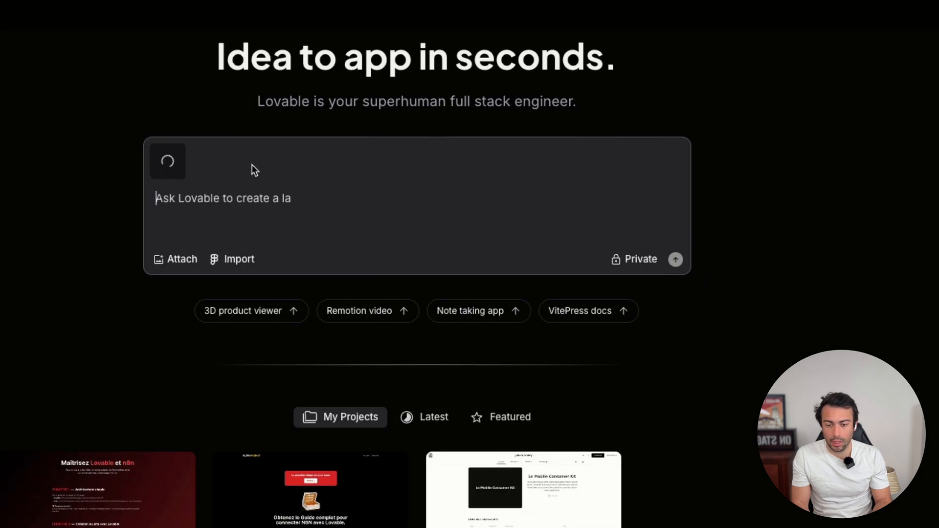
pyautogui.click(231, 195)
pyautogui.write("En t'i")
pyautogui.write('nspirant de mo')
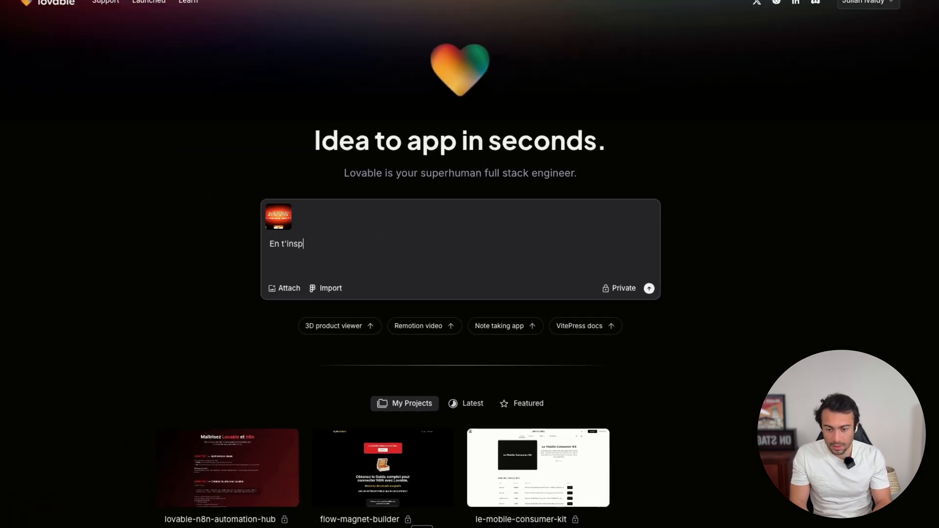
pyautogui.write('n site')
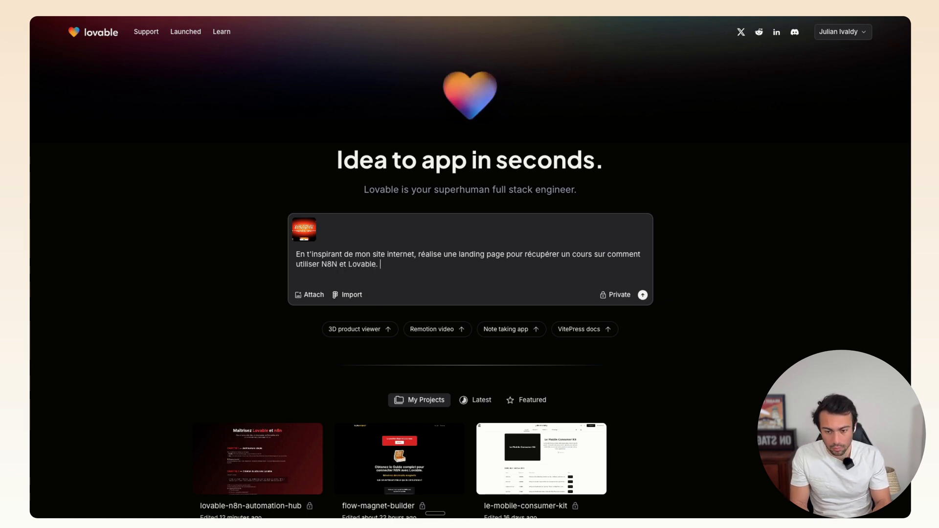
pyautogui.hotkey('shift', 'Return')
pyautogui.write('o')
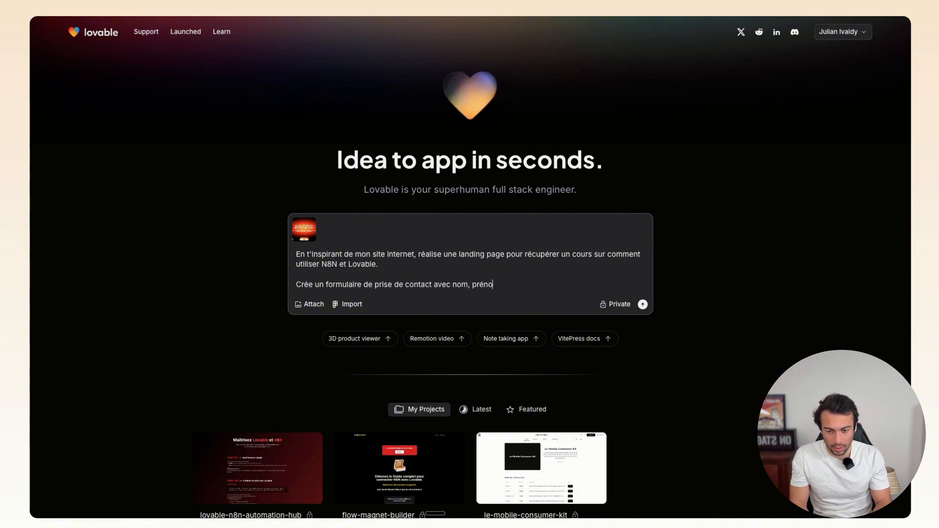
pyautogui.write('.')
pyautogui.hotkey('shift', 'Return')
pyautogui.hotkey('shift', 'Return')
pyautogui.write('Le bouton d')
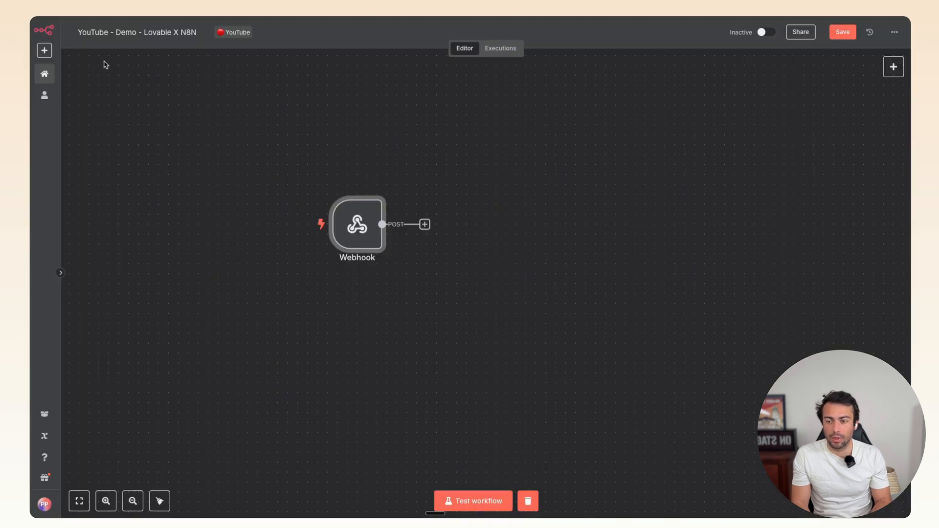
# - Replace the trigger with a new Webhook node, trying POST and then GET as HTTP method
pyautogui.click(365, 185)
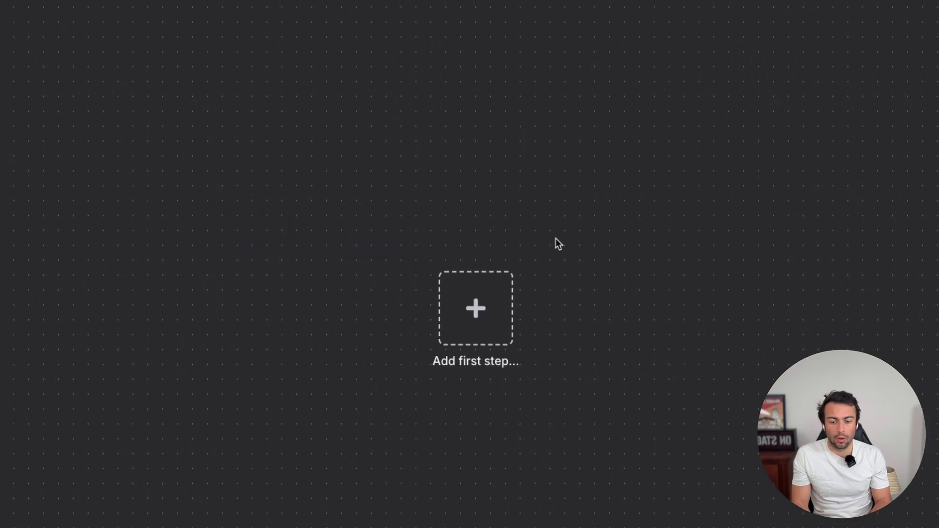
pyautogui.click(447, 324)
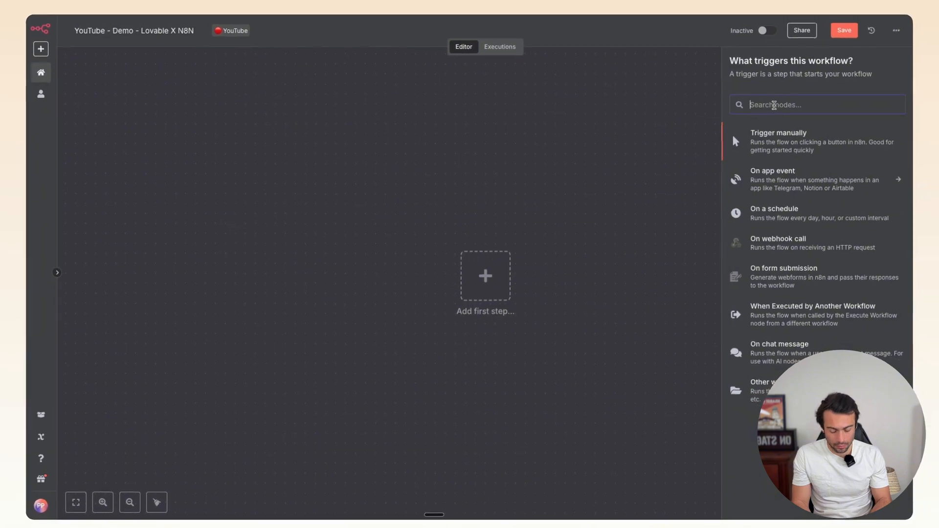
pyautogui.write('web')
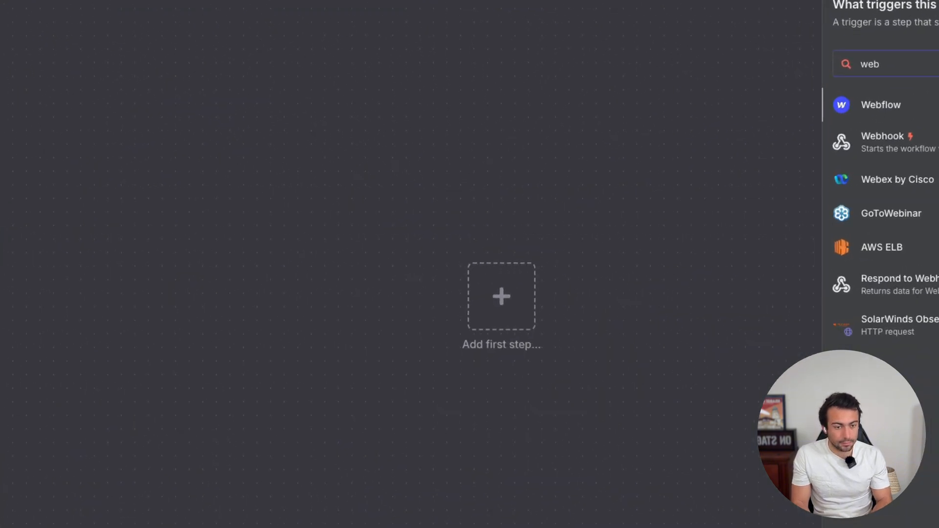
pyautogui.click(882, 139)
pyautogui.click(385, 162)
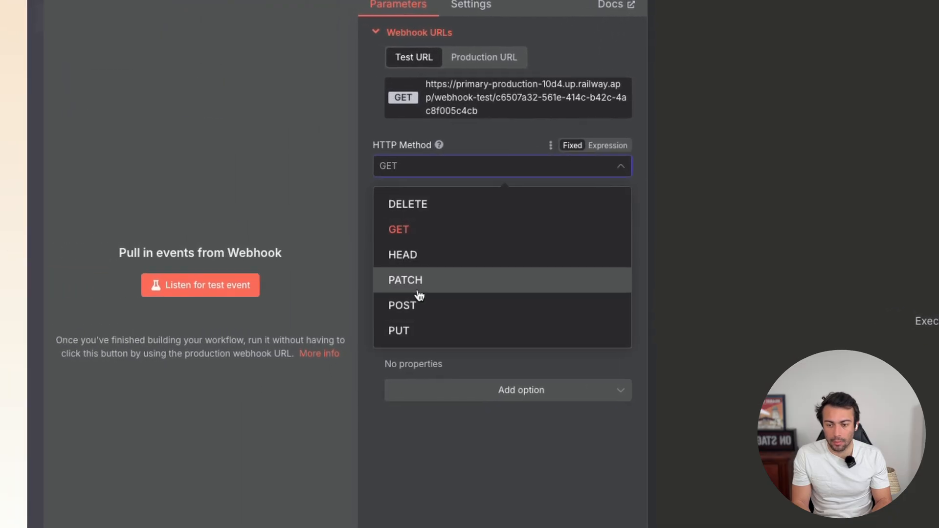
pyautogui.click(402, 305)
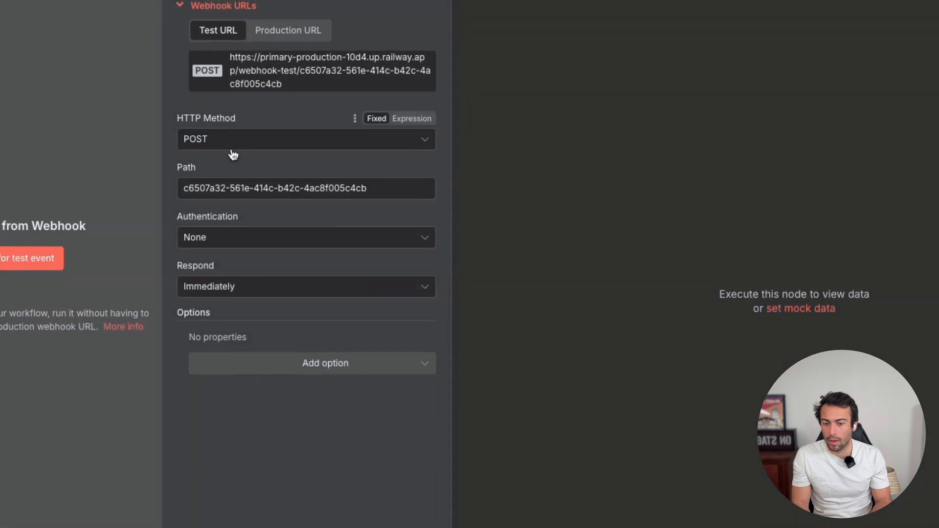
pyautogui.click(421, 169)
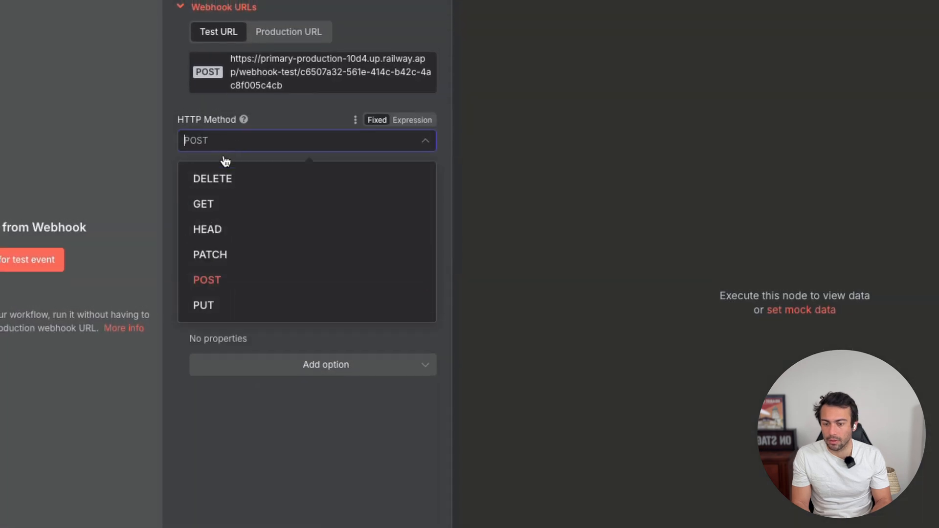
pyautogui.click(210, 204)
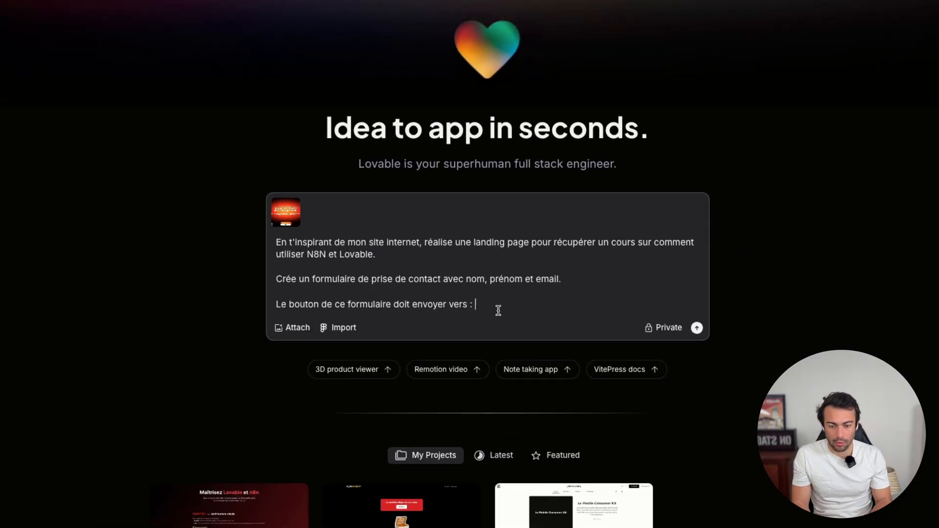
# - Paste the n8n webhook URL, add 'en méthode POST.' and submit the prompt
pyautogui.write('en ')
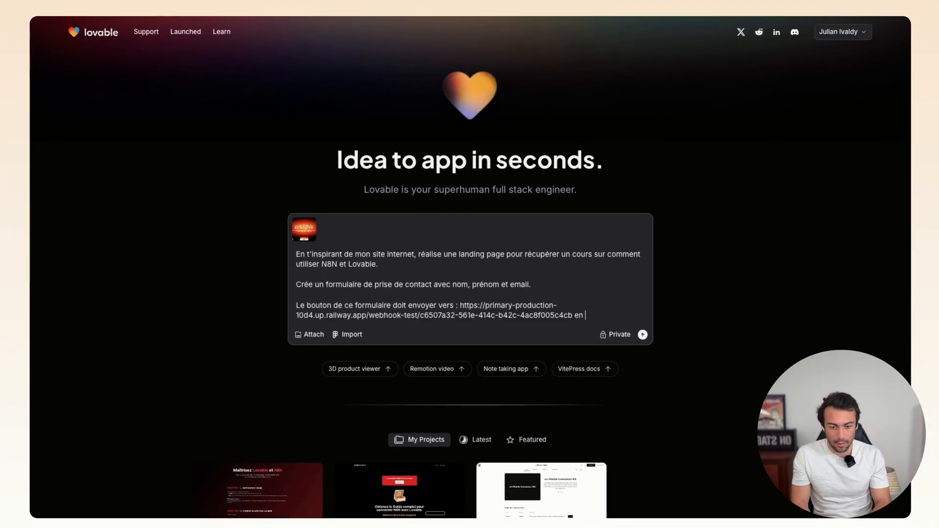
pyautogui.write('méthode P')
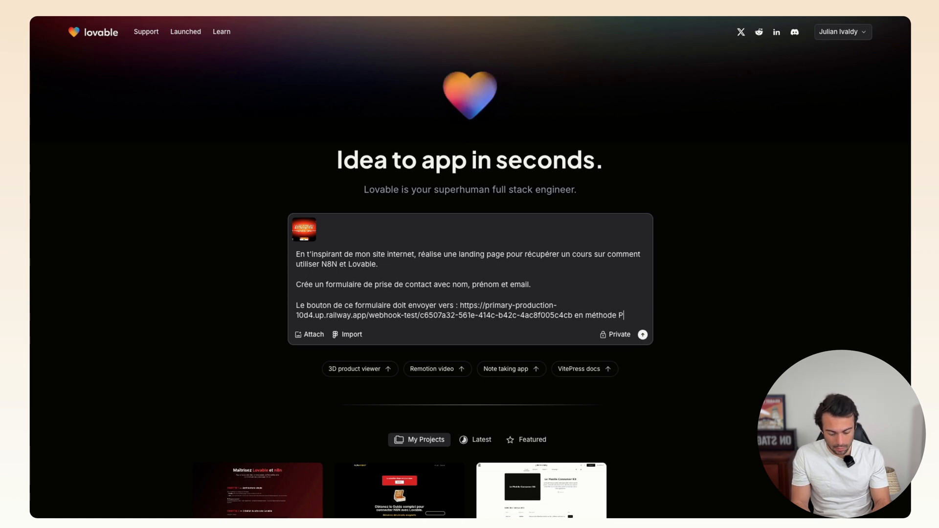
pyautogui.write('OST.')
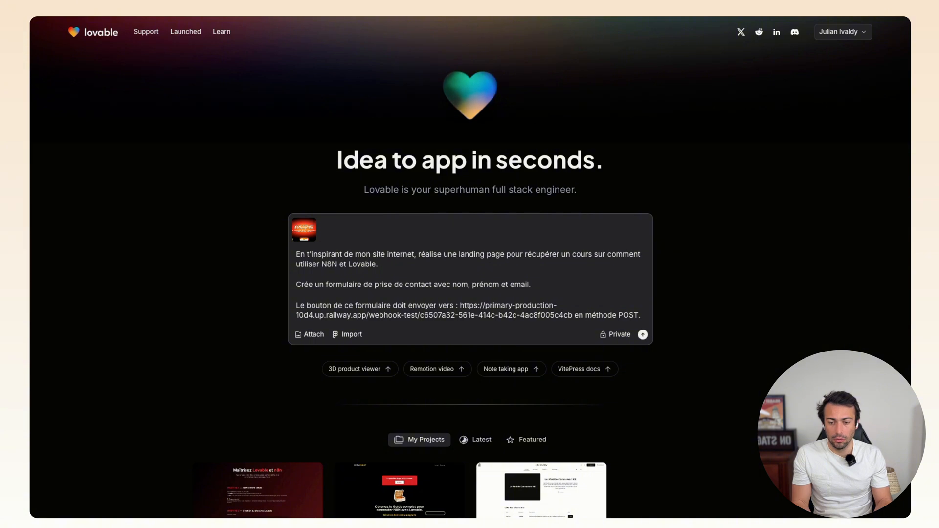
pyautogui.press('Return')
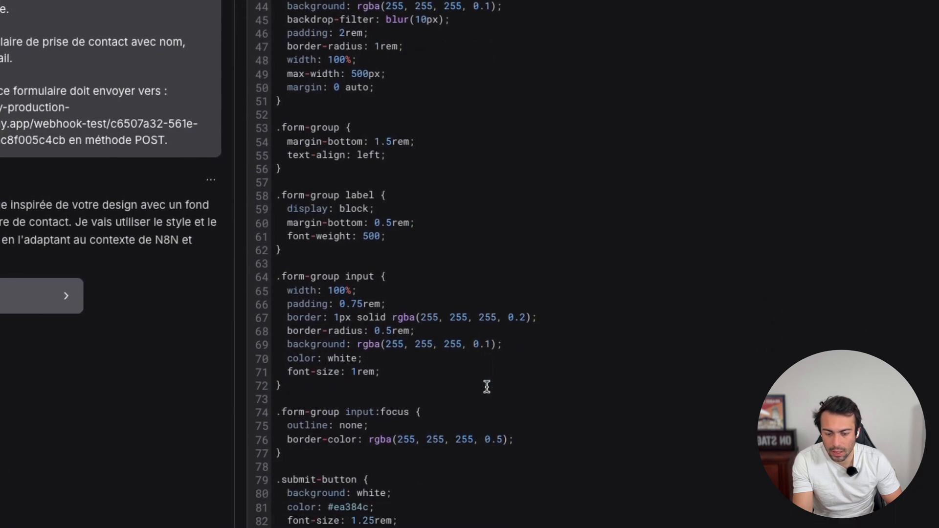
# - Scroll through the generated code, highlighting the form-group input rule's 100% width value
pyautogui.scroll(1, 407, 385)
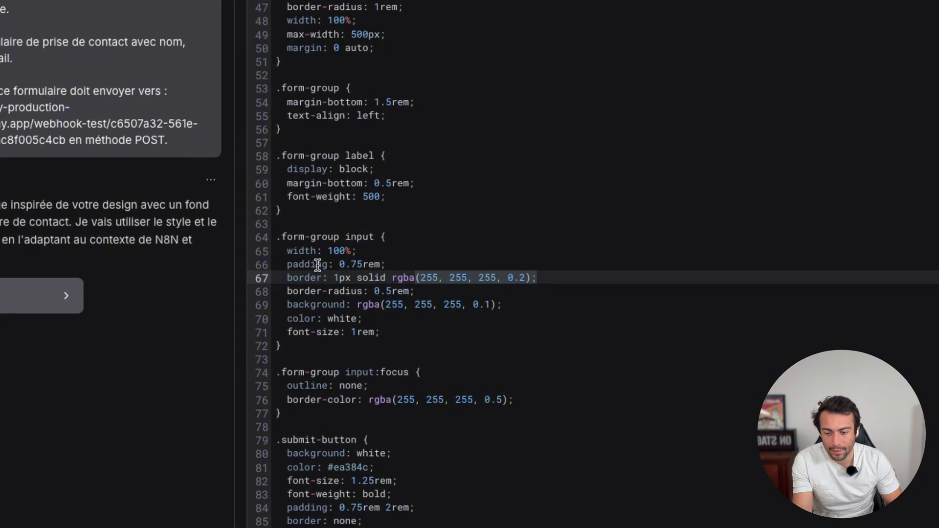
pyautogui.click(424, 265)
pyautogui.click(378, 241)
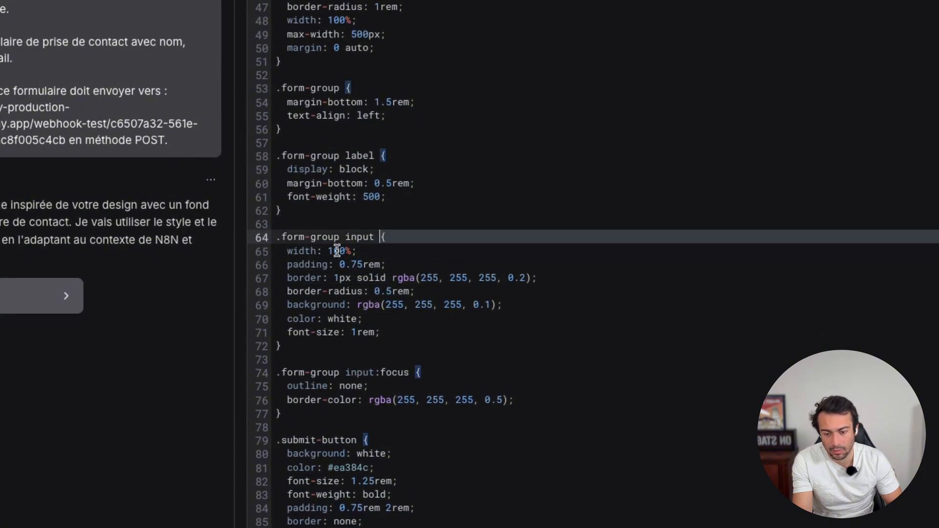
pyautogui.moveTo(328, 251); pyautogui.dragTo(351, 251)
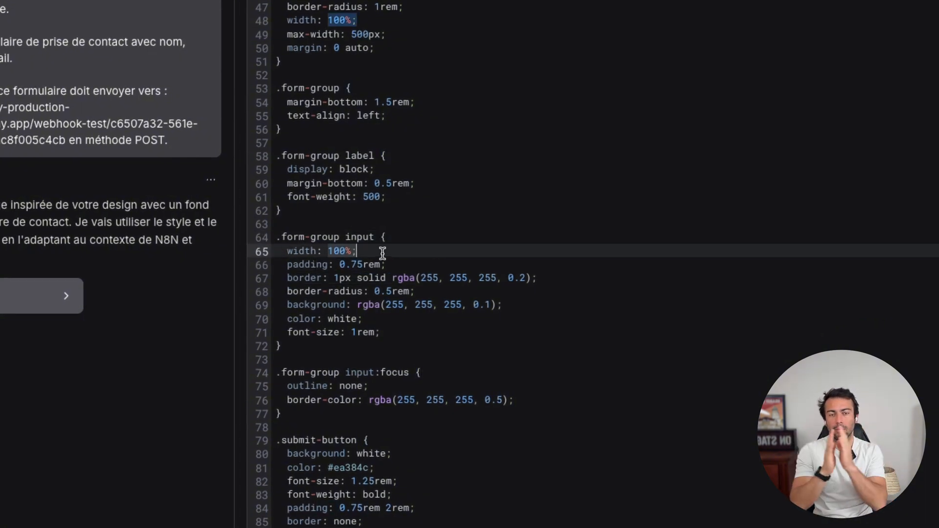
pyautogui.scroll(-2, 382, 254)
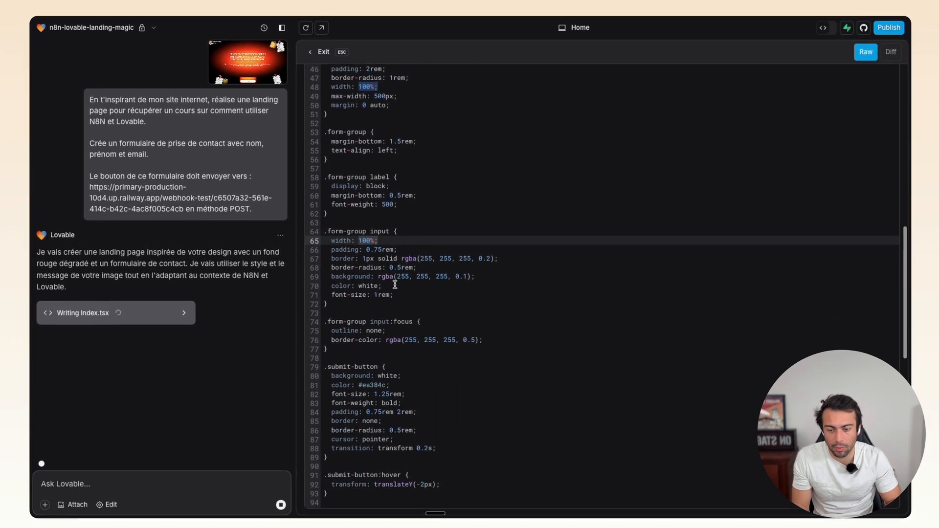
pyautogui.scroll(-8, 401, 248)
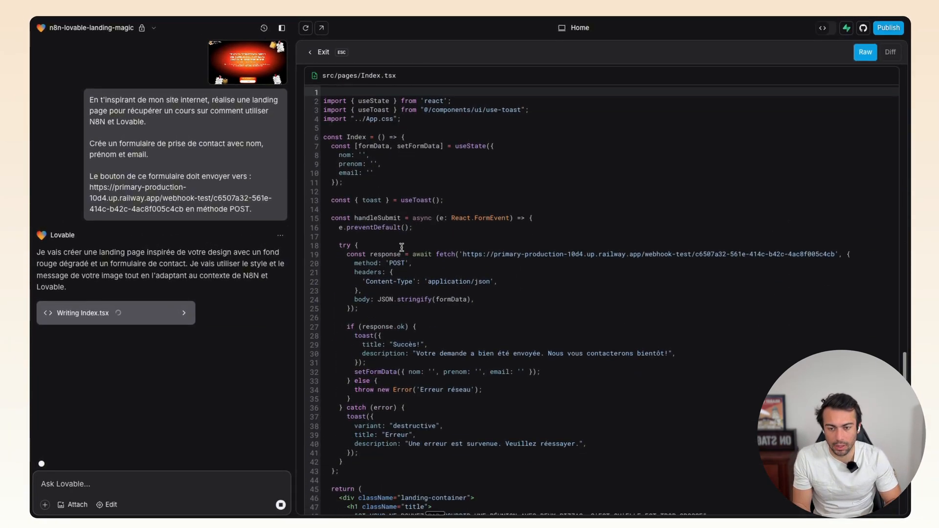
pyautogui.scroll(3, 402, 247)
pyautogui.scroll(-6, 401, 247)
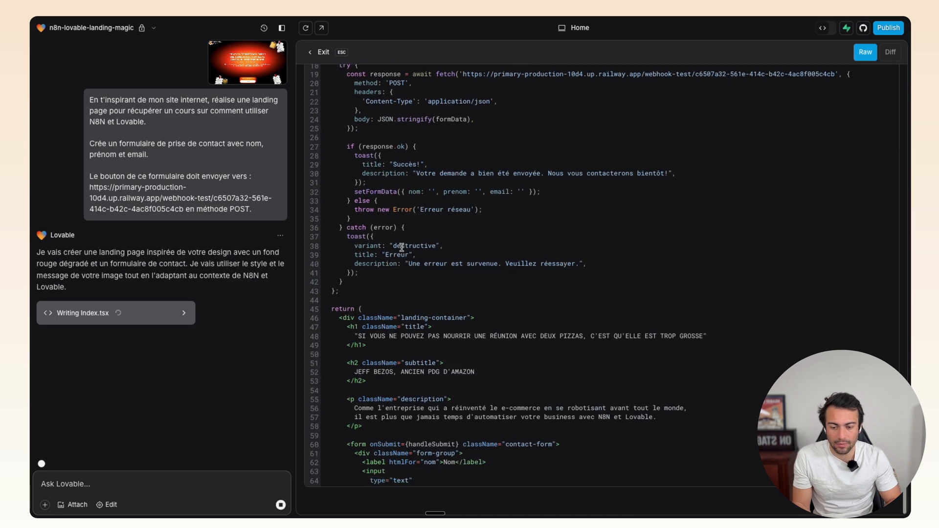
pyautogui.scroll(-6, 430, 355)
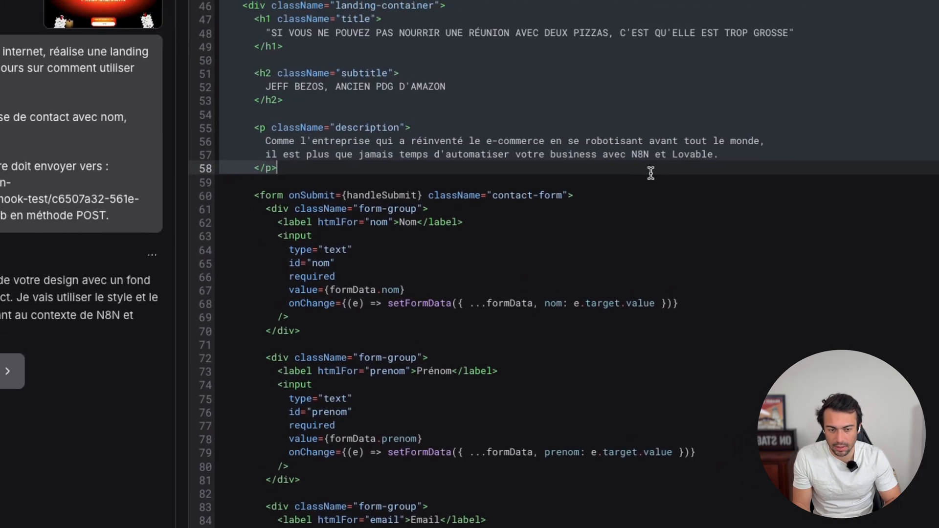
pyautogui.scroll(-3, 628, 166)
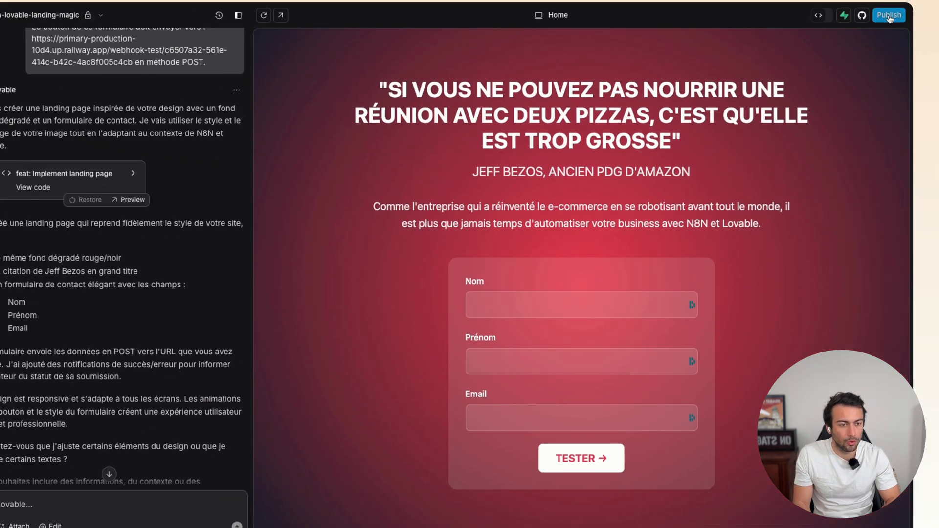
# - Publish the landing page and open the live lovable.app site
pyautogui.click(888, 24)
pyautogui.click(783, 91)
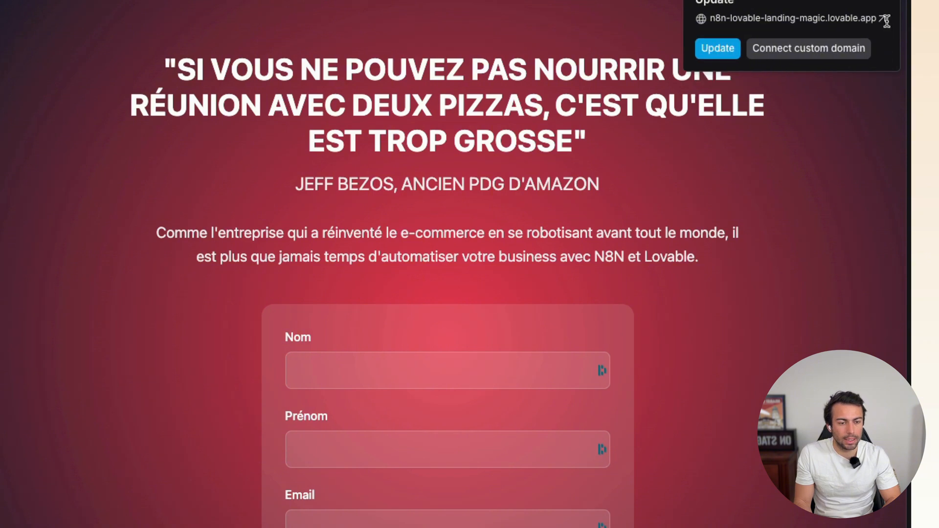
pyautogui.click(885, 18)
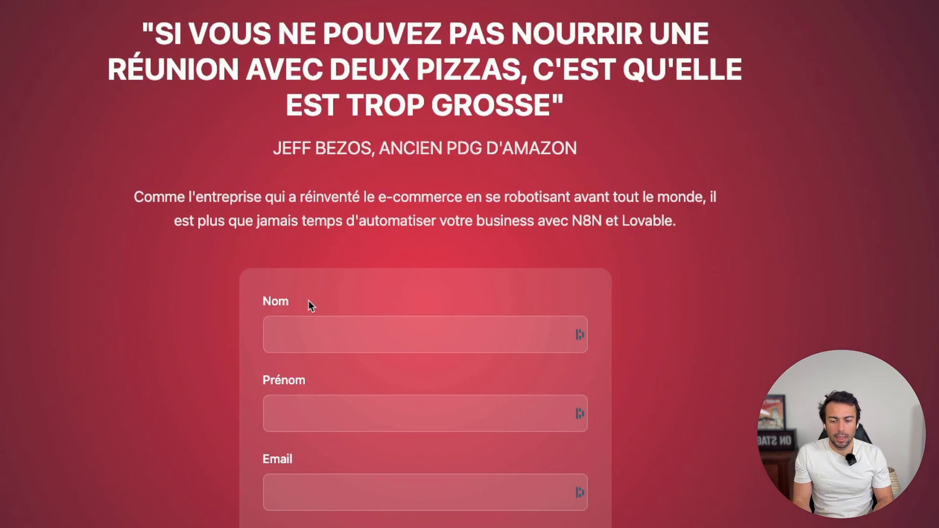
# - Fill the live form's Nom and Prénom fields with test values
pyautogui.click(307, 330)
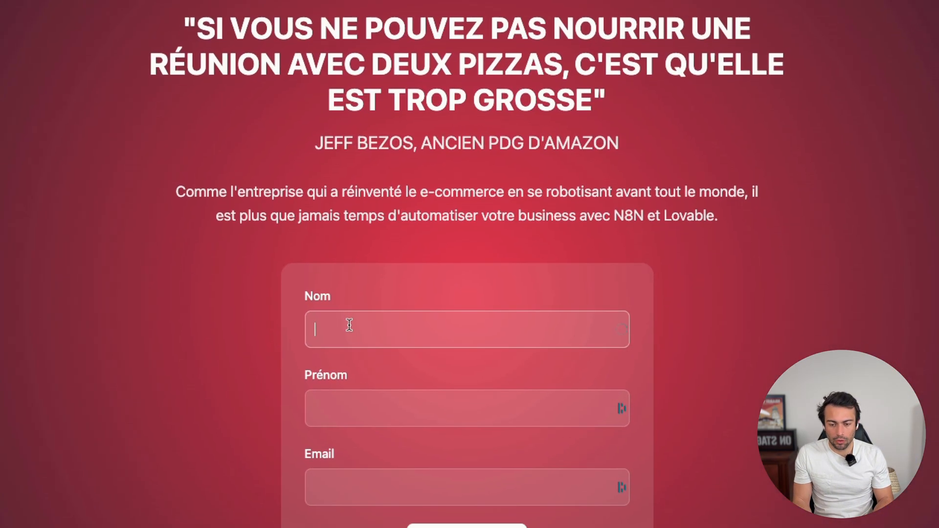
pyautogui.write('Paris')
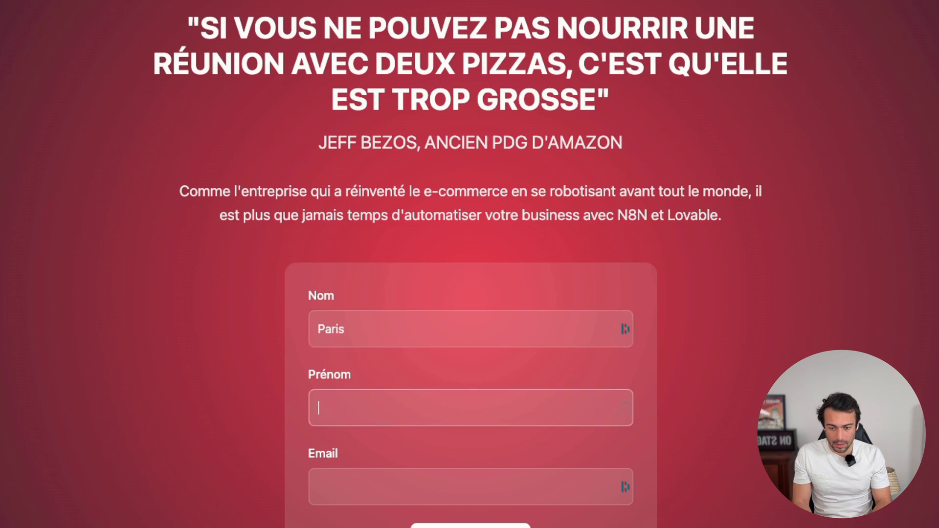
pyautogui.write('Pierre')
pyautogui.press('Tab')
pyautogui.write('par')
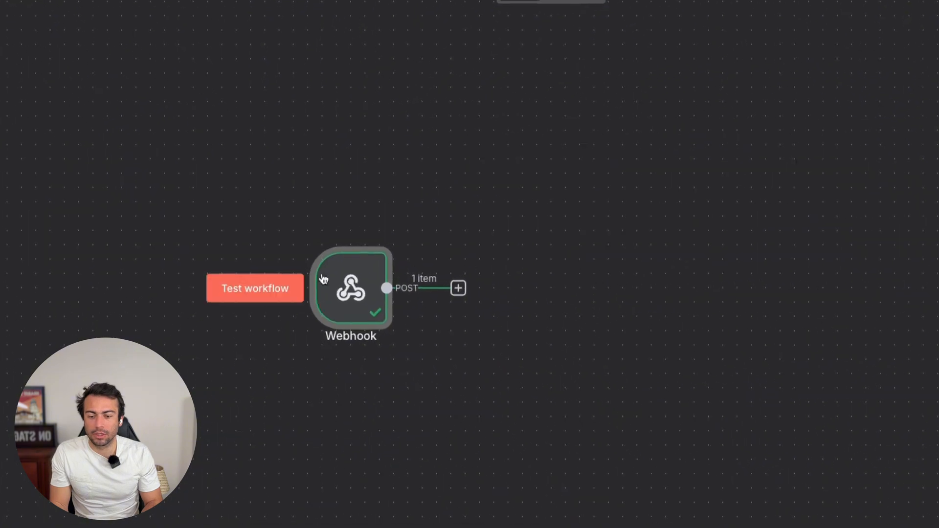
# - Keep the Webhook node's HTTP method as POST and start a test run listening for submissions
pyautogui.doubleClick(324, 280)
pyautogui.click(281, 175)
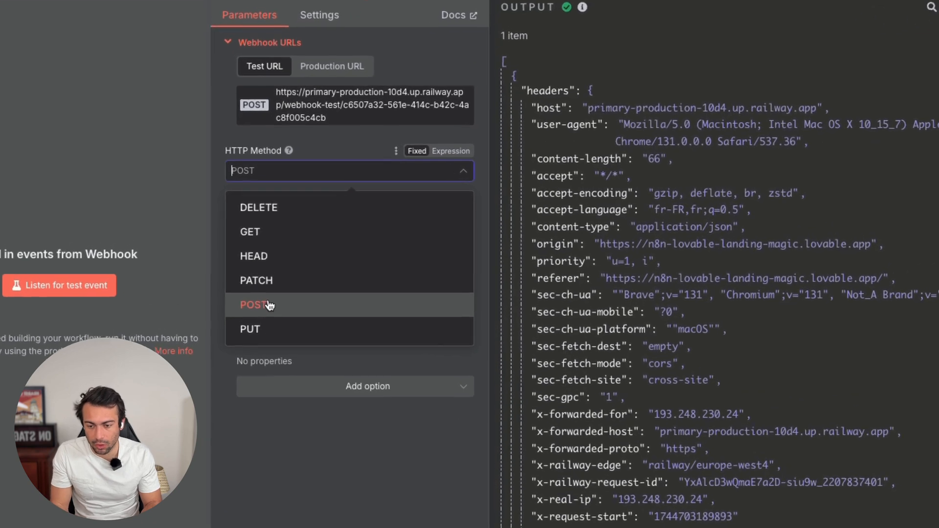
pyautogui.click(264, 266)
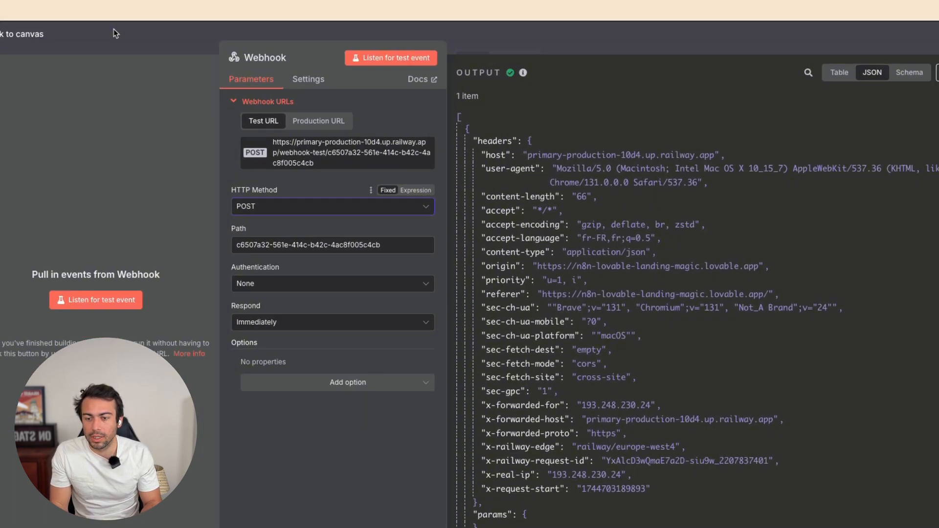
pyautogui.press('Escape')
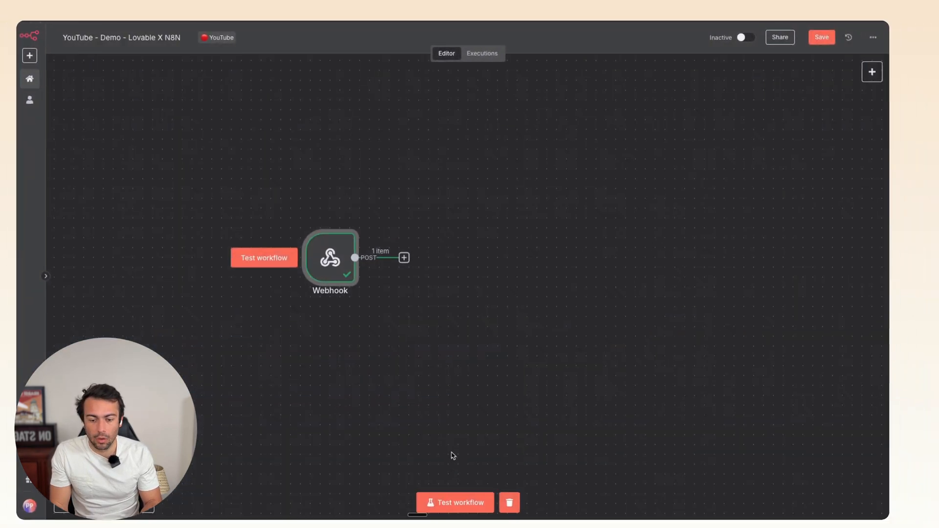
pyautogui.click(440, 504)
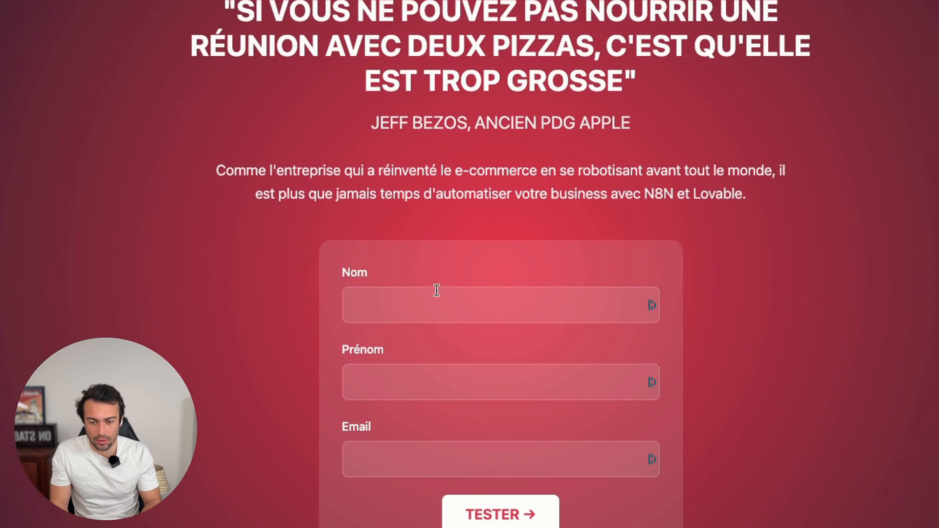
# - Resubmit the form and inspect the Webhook output's email body value and referer header
pyautogui.click(436, 291)
pyautogui.write('O')
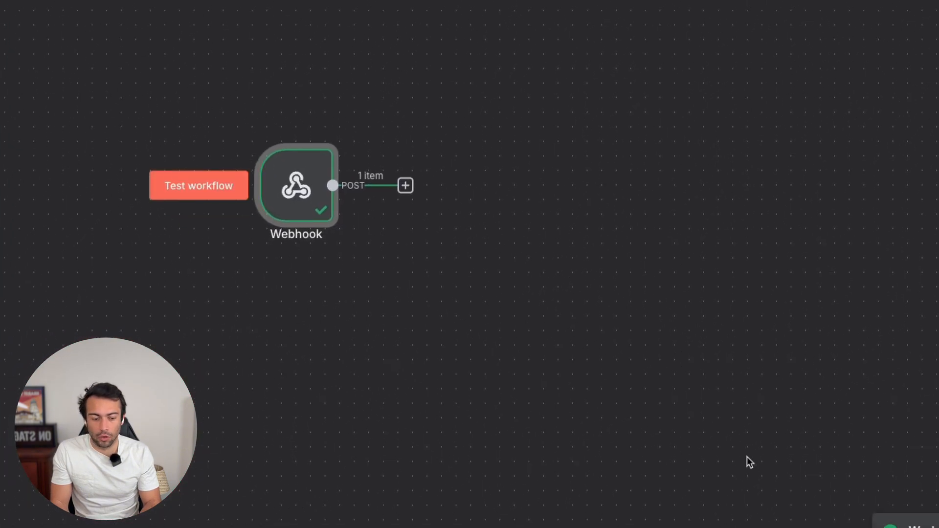
pyautogui.doubleClick(313, 206)
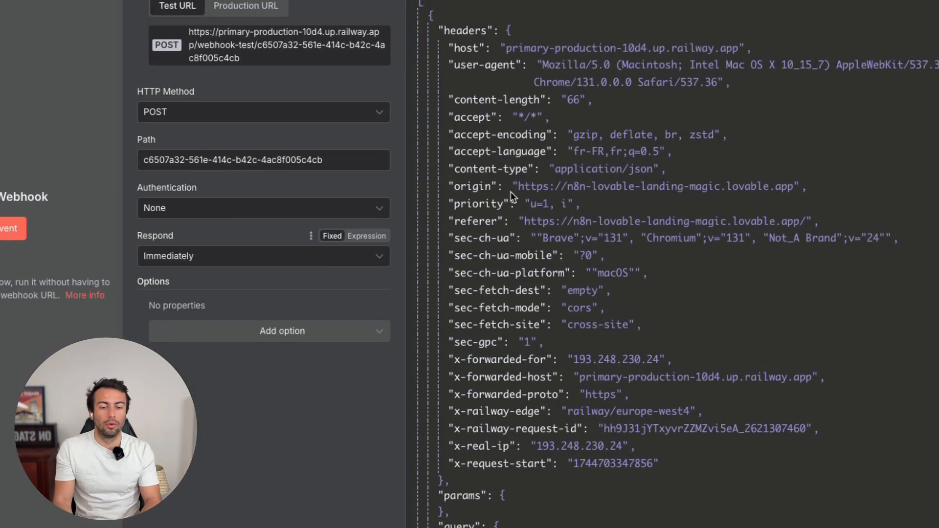
pyautogui.scroll(-5, 511, 196)
pyautogui.moveTo(401, 390); pyautogui.dragTo(669, 438)
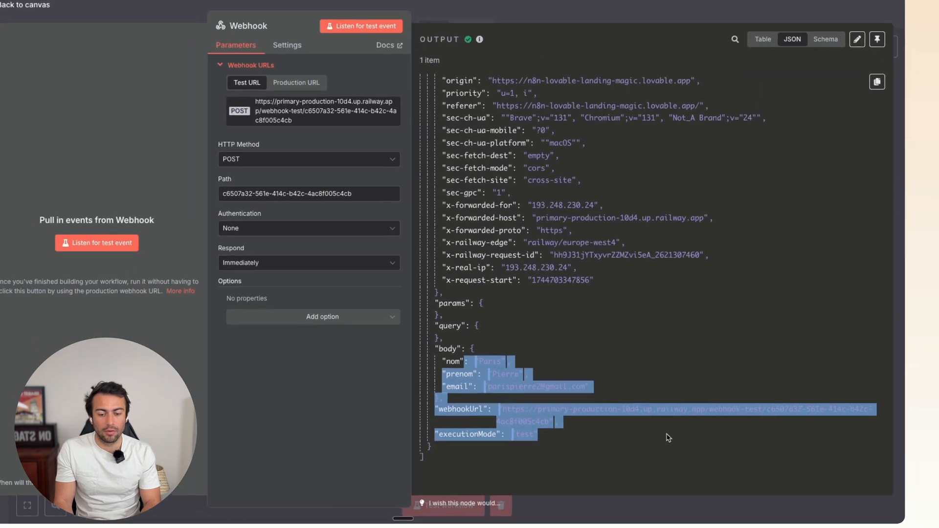
pyautogui.click(590, 387)
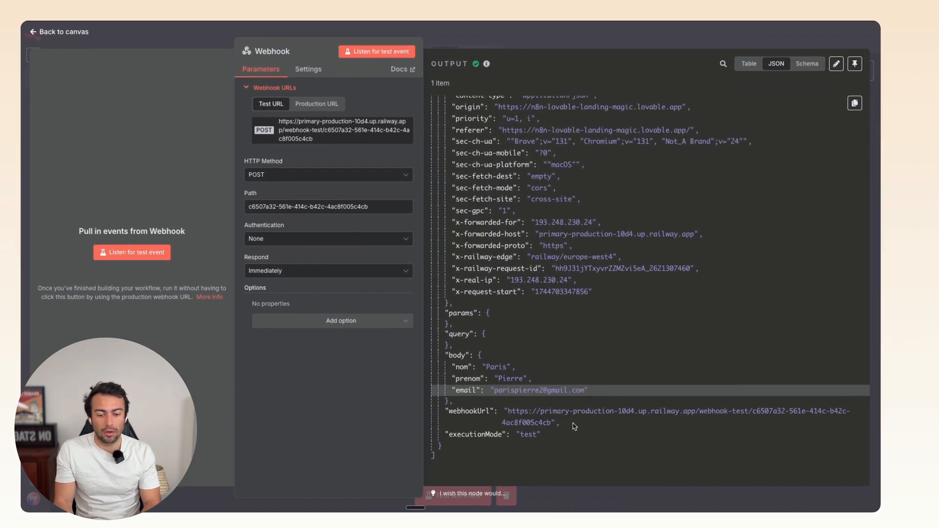
pyautogui.scroll(5, 574, 426)
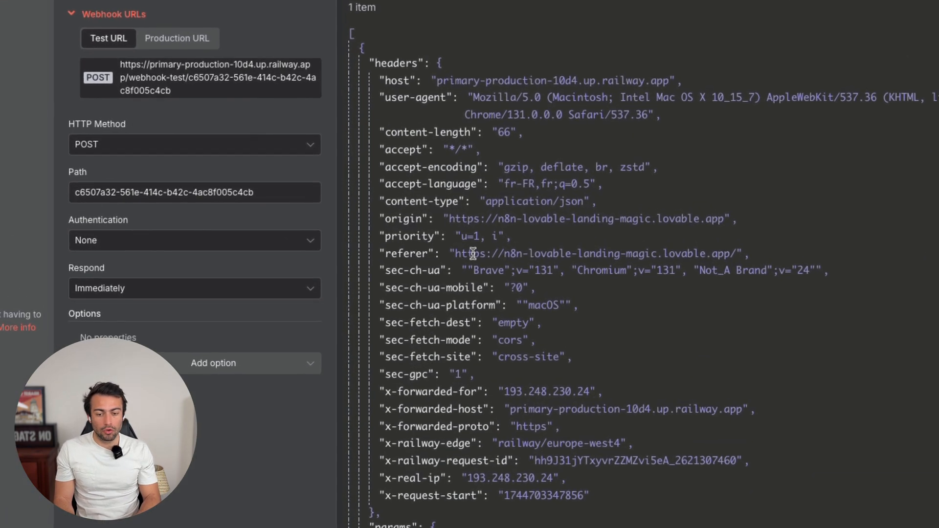
pyautogui.moveTo(506, 247); pyautogui.dragTo(629, 248)
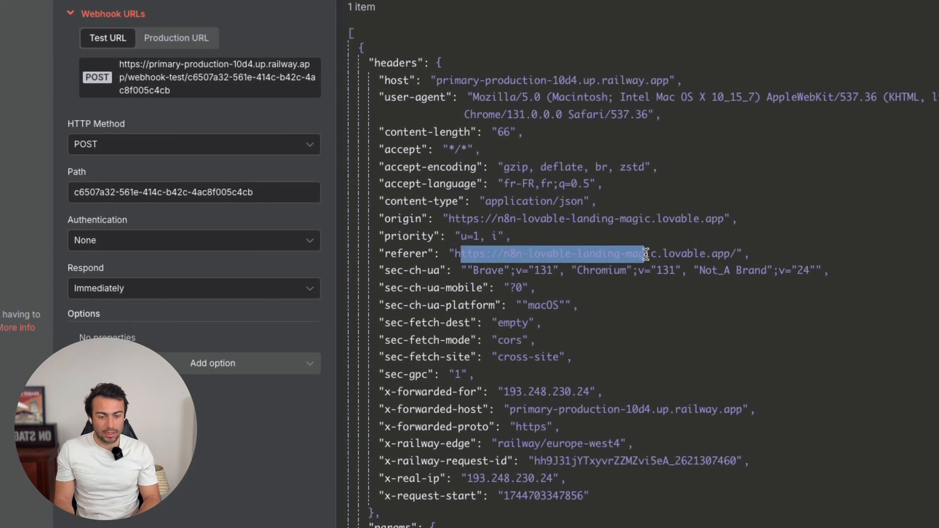
pyautogui.click(646, 254)
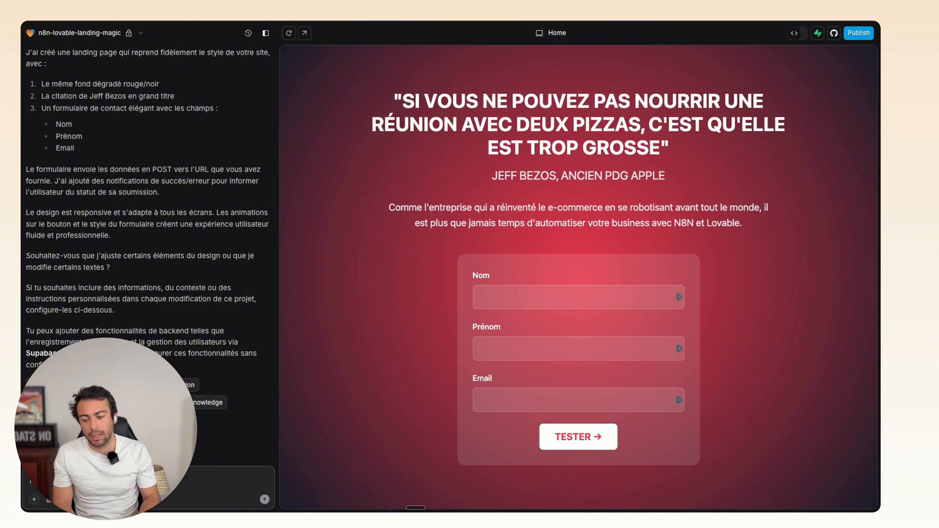
# - In visual edit mode, try replacing APPLE with TOYOTA in the JEFF BEZOS subtitle, then discard it
pyautogui.click(57, 500)
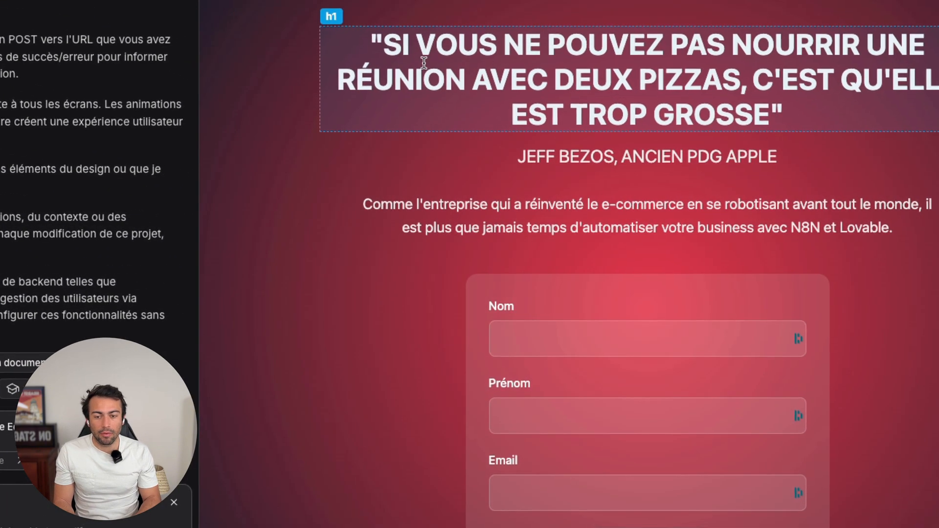
pyautogui.click(424, 64)
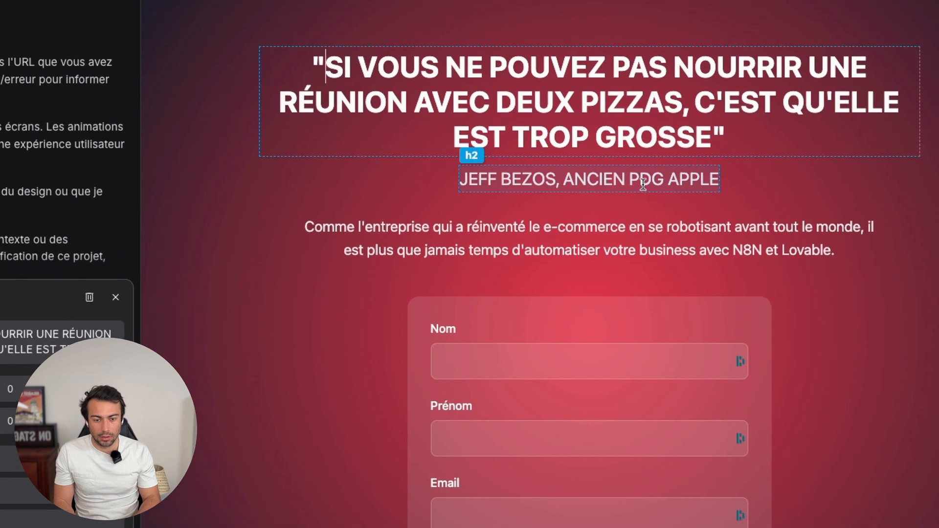
pyautogui.click(691, 158)
pyautogui.click(630, 181)
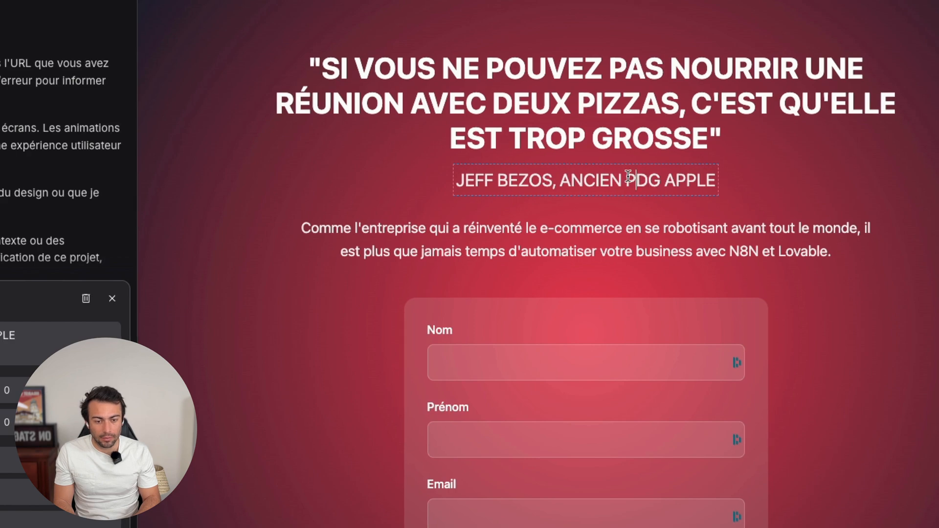
pyautogui.doubleClick(676, 179)
pyautogui.write('TOYOTA')
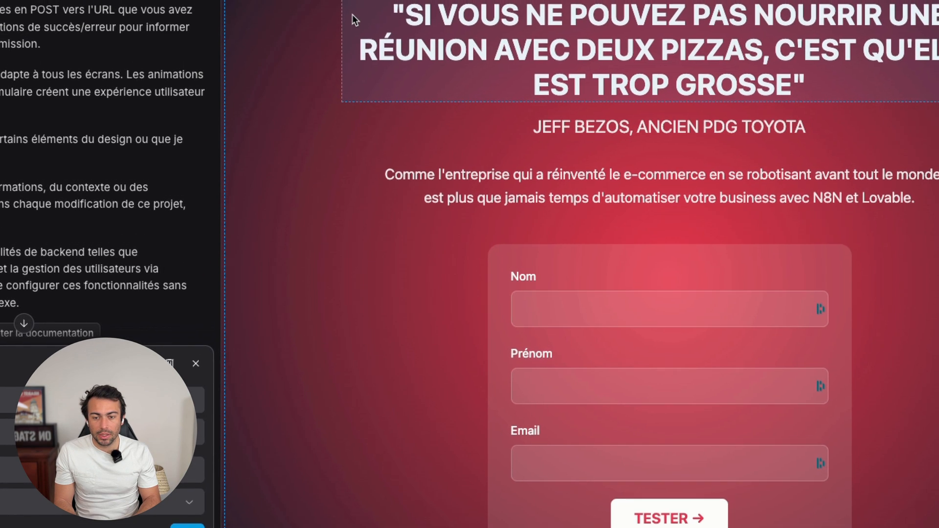
pyautogui.click(352, 16)
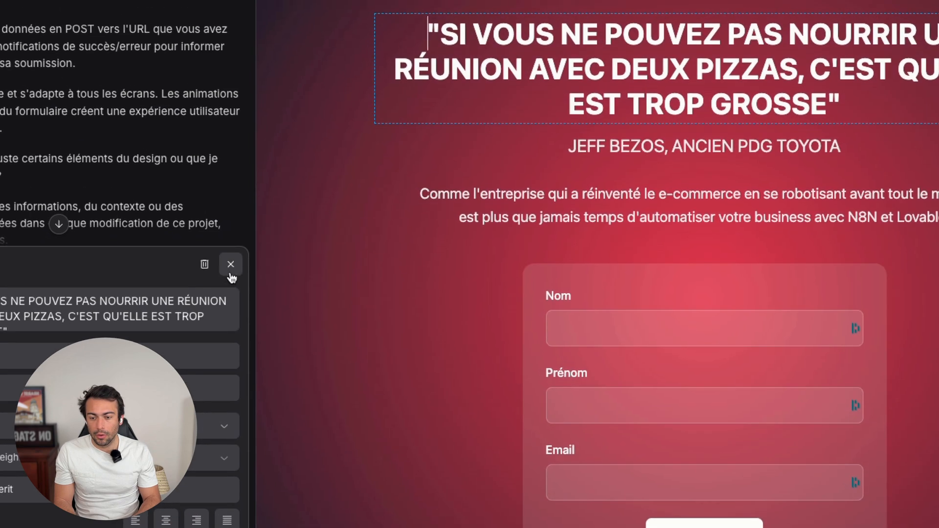
pyautogui.click(196, 245)
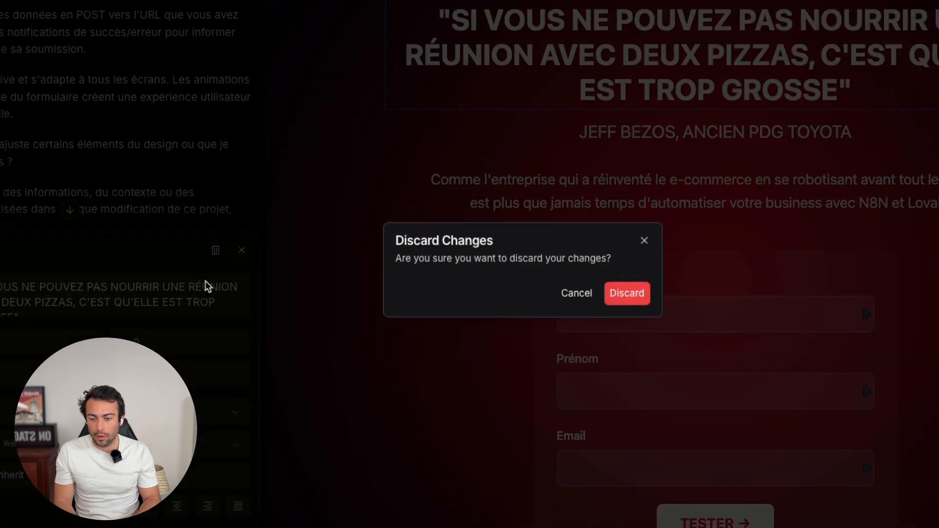
pyautogui.click(552, 274)
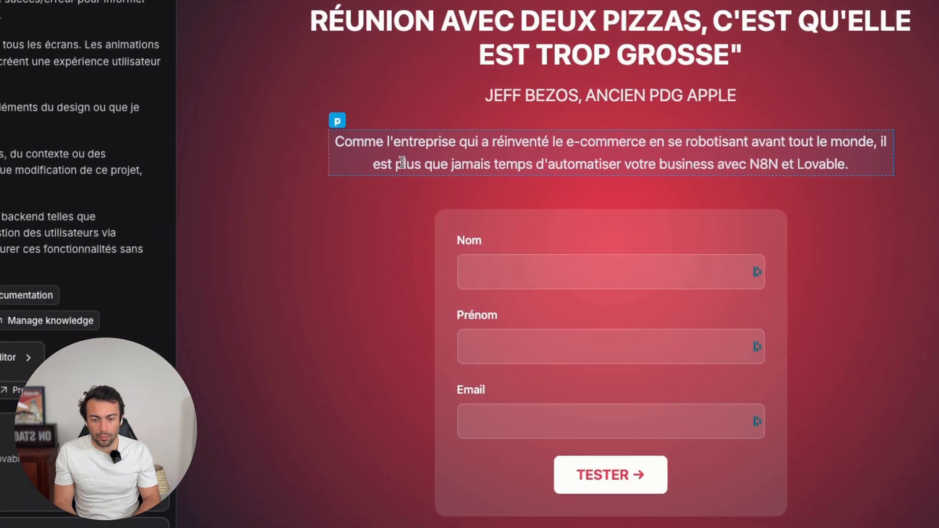
# - Select the description paragraph, ask the AI 'Réduire la police', and check the smaller text
pyautogui.click(340, 161)
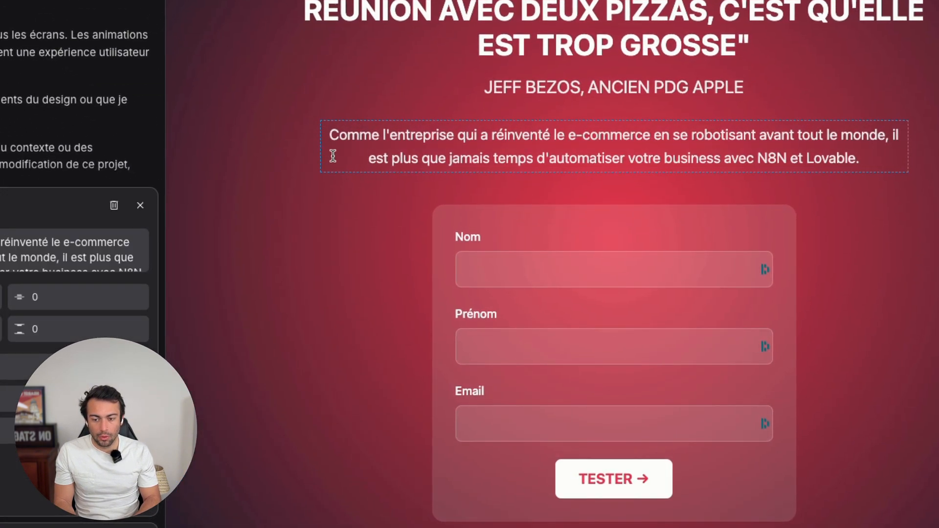
pyautogui.click(12, 522)
pyautogui.write('Réduire la police')
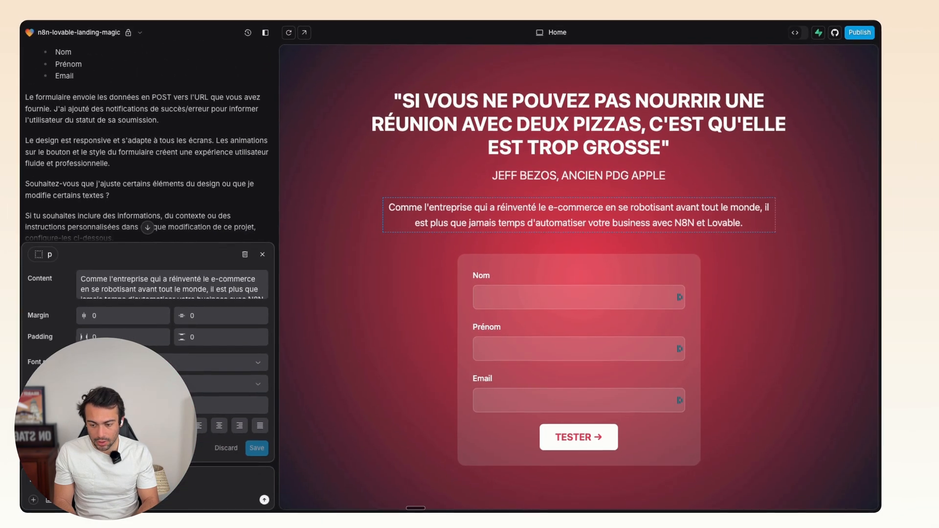
pyautogui.press('Return')
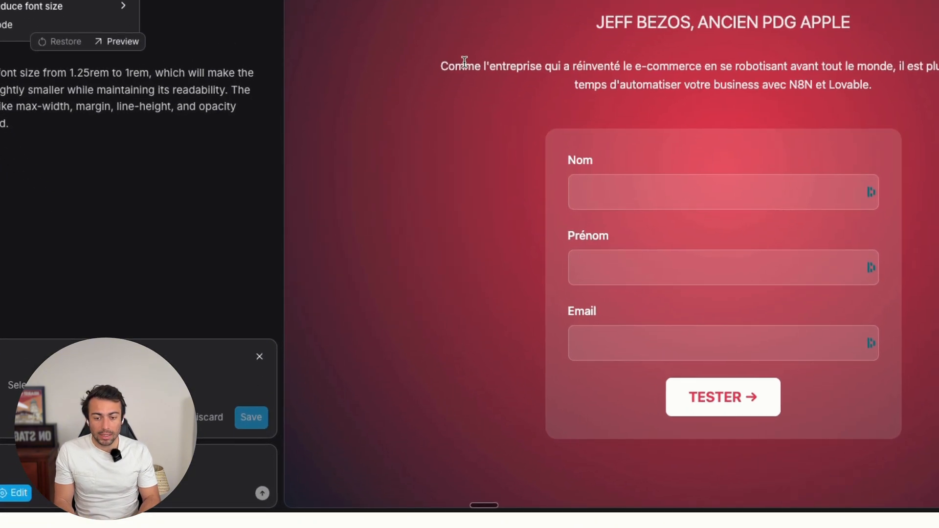
pyautogui.moveTo(402, 208); pyautogui.dragTo(549, 221)
pyautogui.click(560, 96)
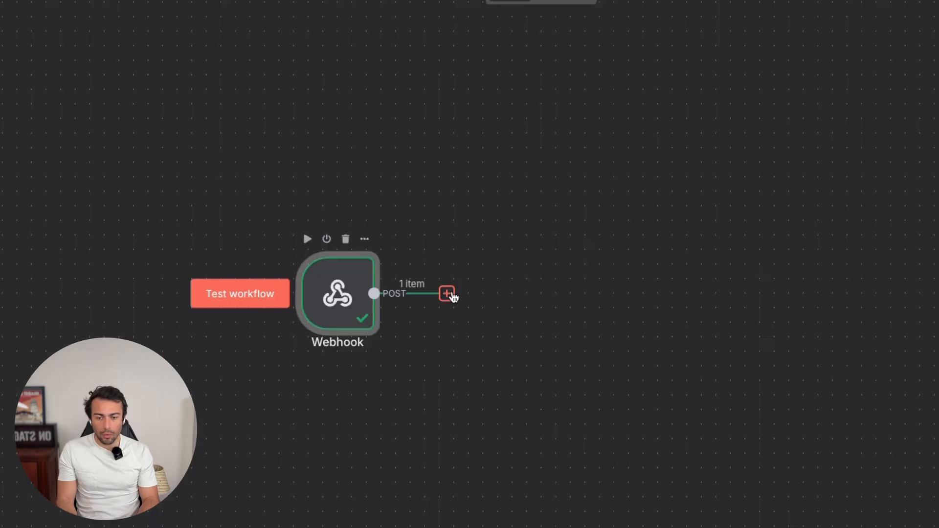
pyautogui.click(449, 294)
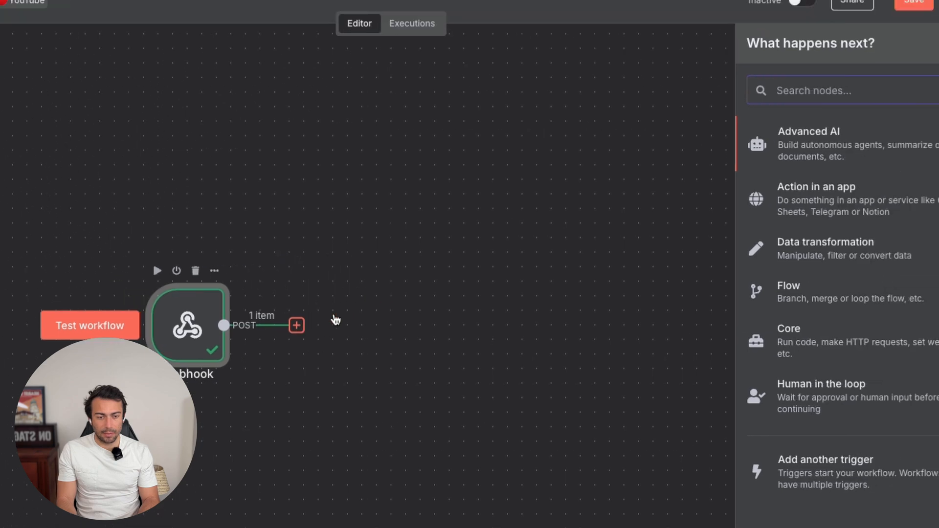
# - Add a Gmail 'Send a message' node with the recipient set to the form's body.email field
pyautogui.write('gmail')
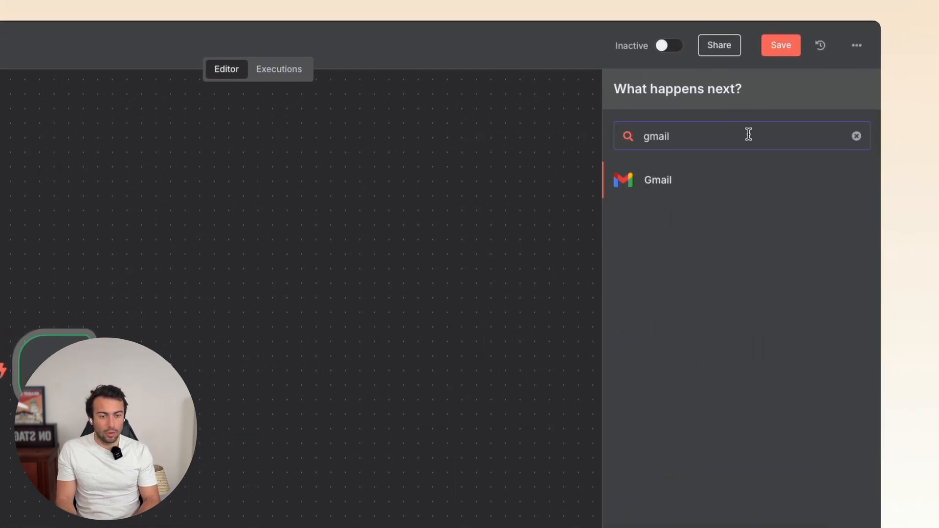
pyautogui.click(680, 180)
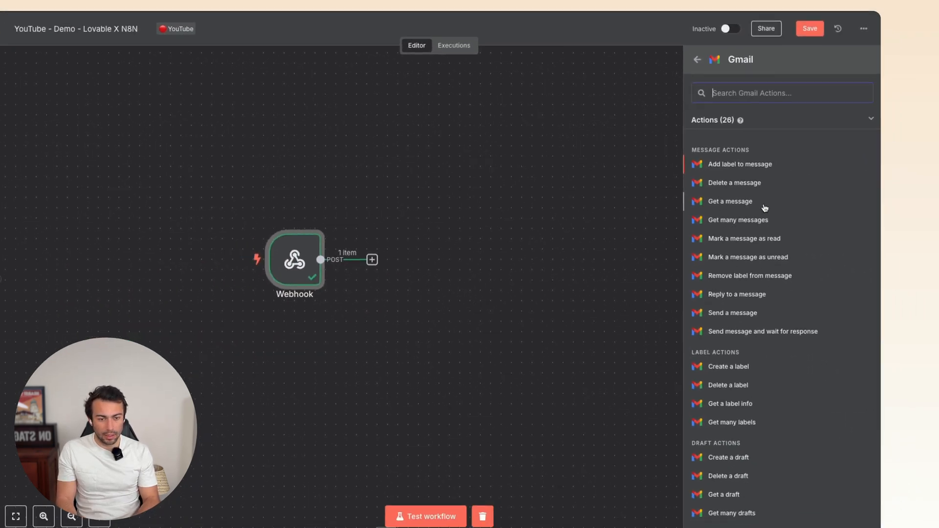
pyautogui.write('send')
pyautogui.click(728, 150)
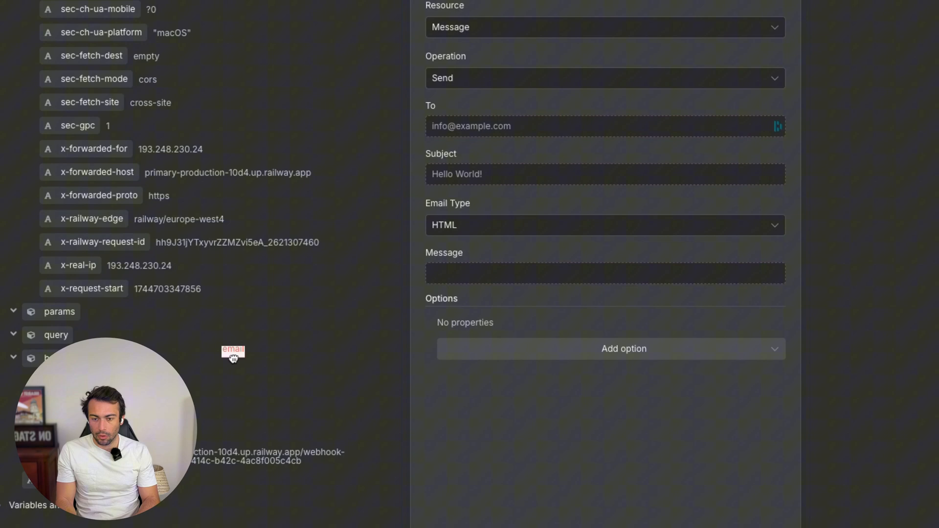
pyautogui.moveTo(233, 357); pyautogui.dragTo(449, 126)
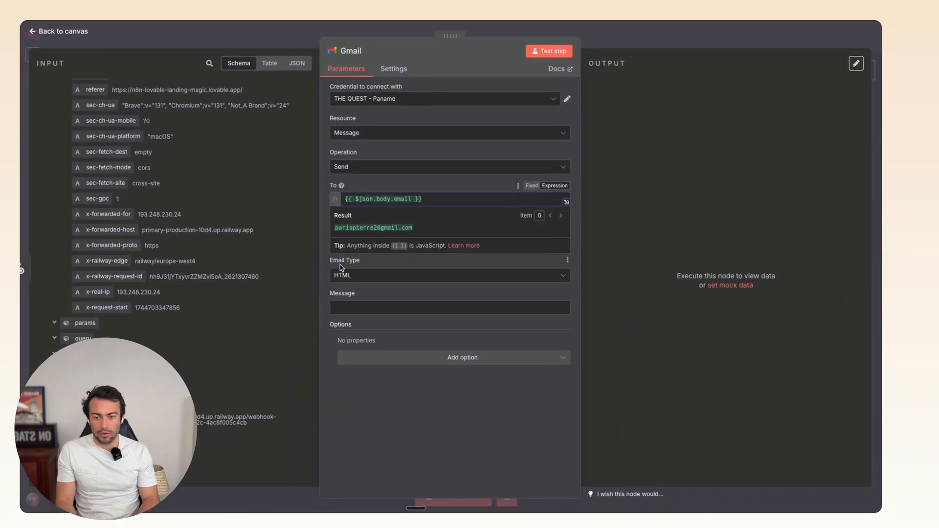
pyautogui.click(318, 260)
# - Set the subject 'Ta ressource gratuite', email type Text, and start the message with 'Hello,'
pyautogui.click(354, 235)
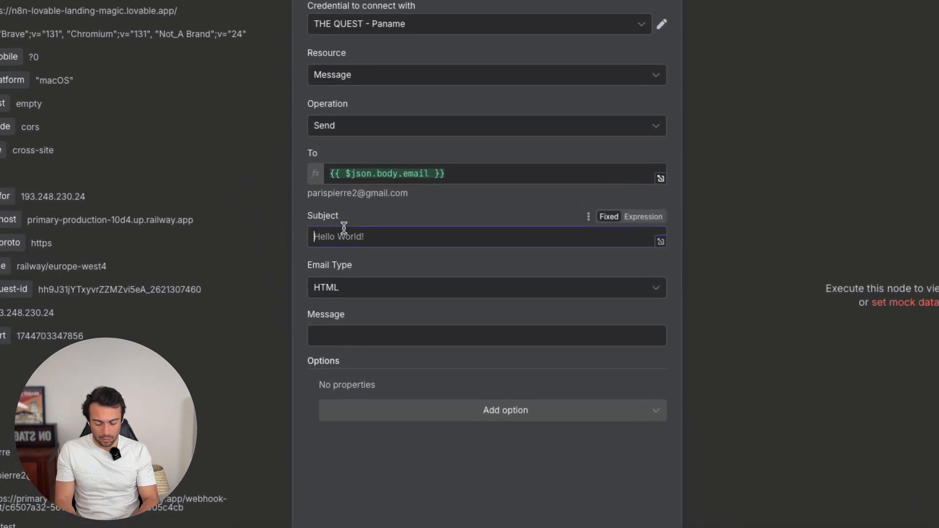
pyautogui.write('Ta ressource gratuite')
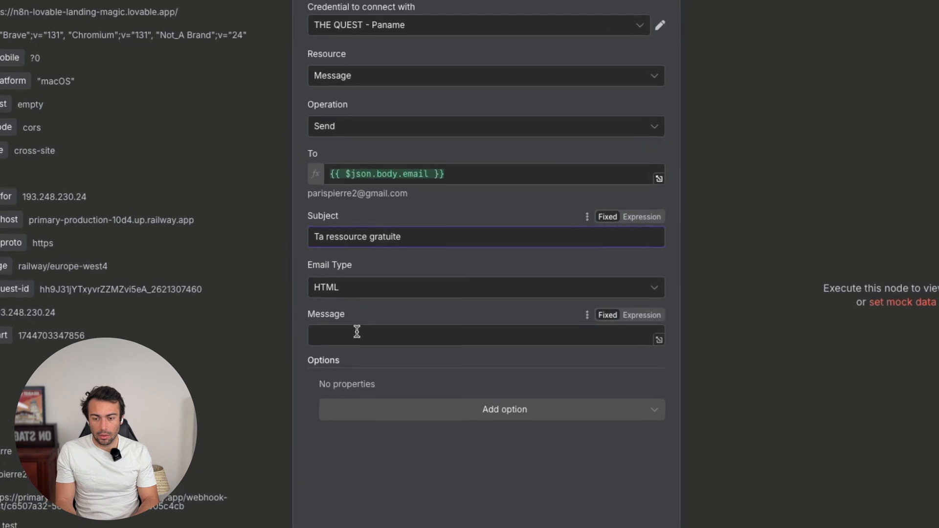
pyautogui.click(358, 297)
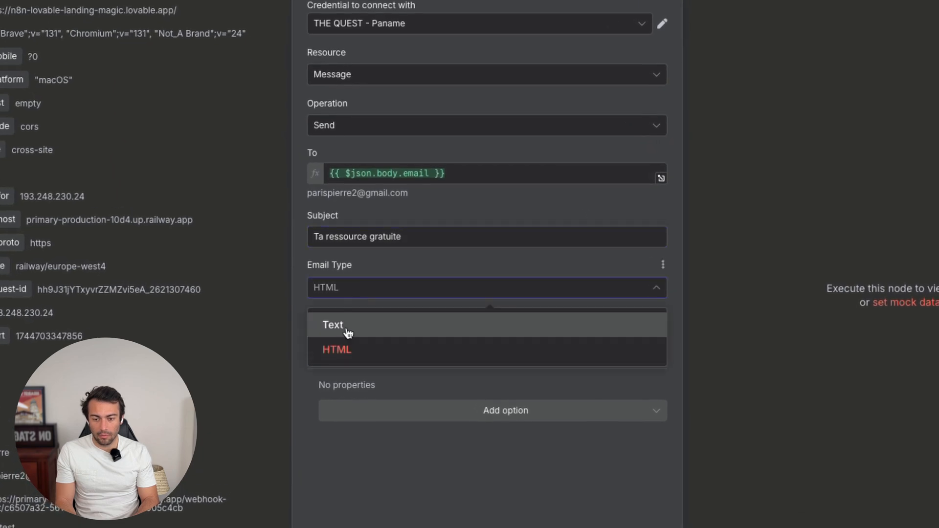
pyautogui.click(345, 326)
pyautogui.click(340, 336)
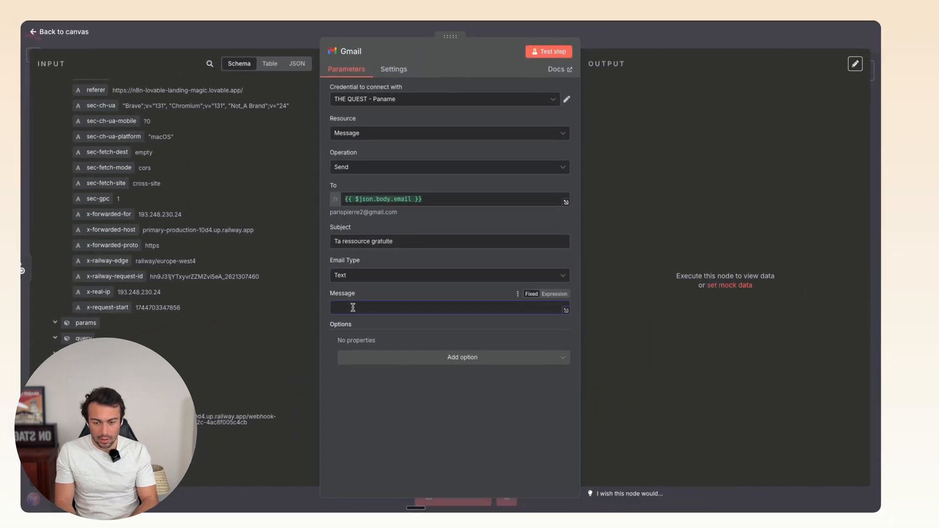
pyautogui.write('Hell')
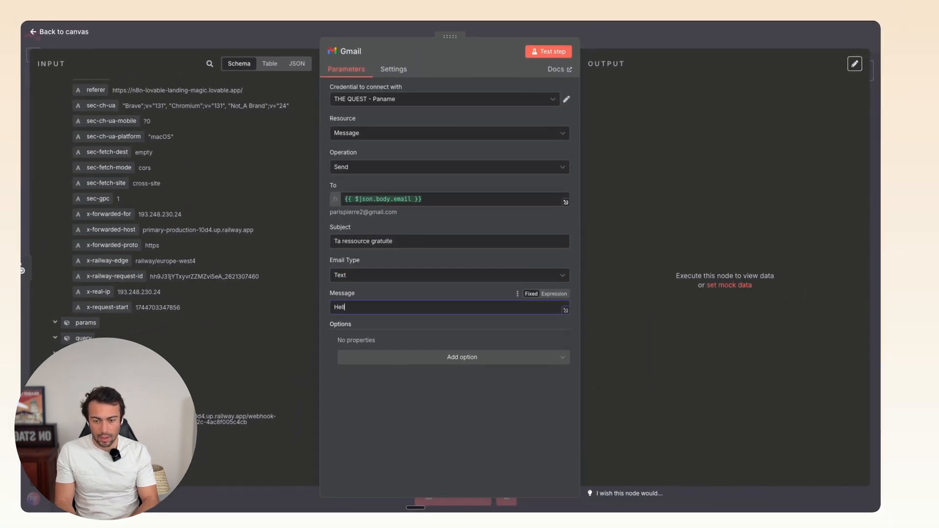
pyautogui.write('o,')
pyautogui.press('Return')
pyautogui.press('Return')
pyautogui.write('Voici le lien vers ta r')
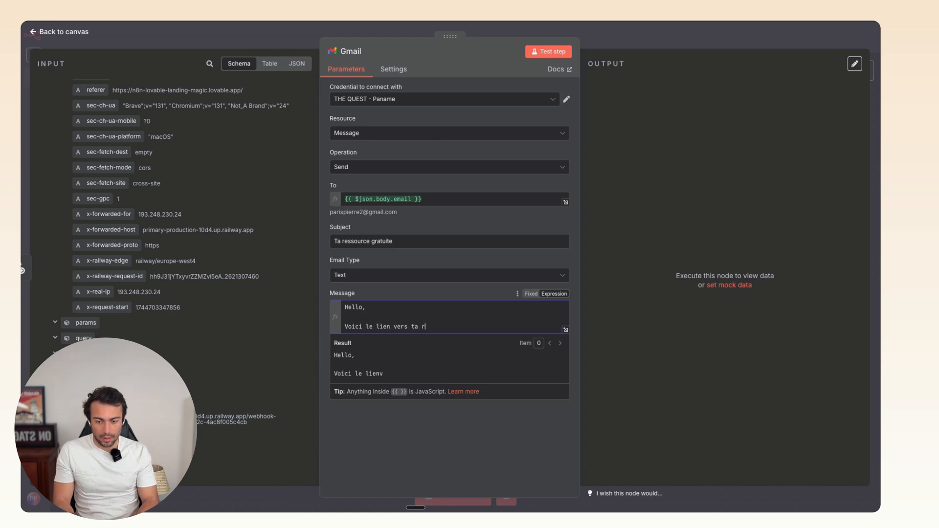
pyautogui.write('urce :')
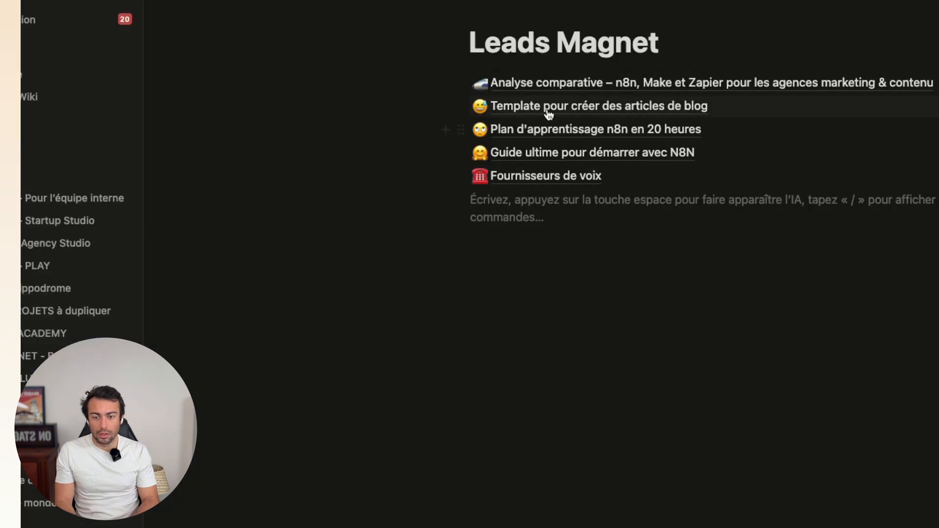
# - Create a new sub-page with /page and paste the chaptered video script from clipboard history
pyautogui.write('/')
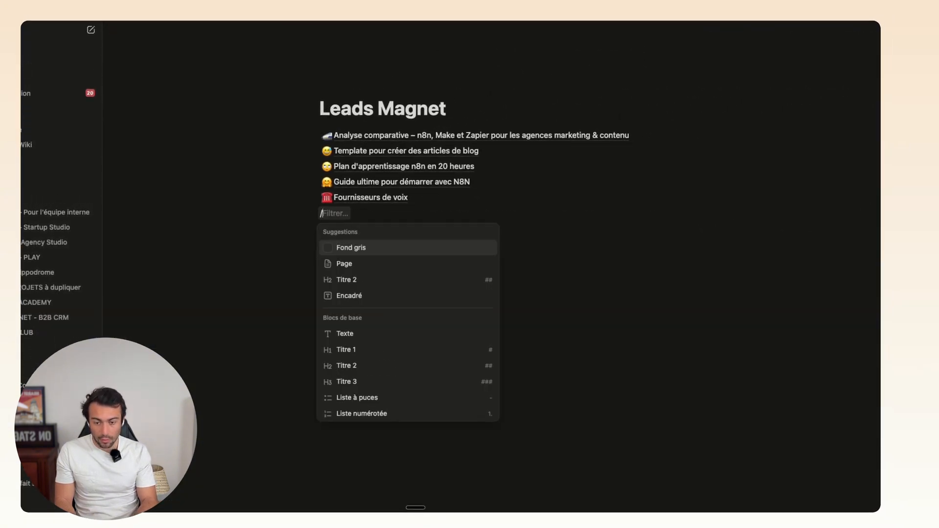
pyautogui.write('page')
pyautogui.press('Return')
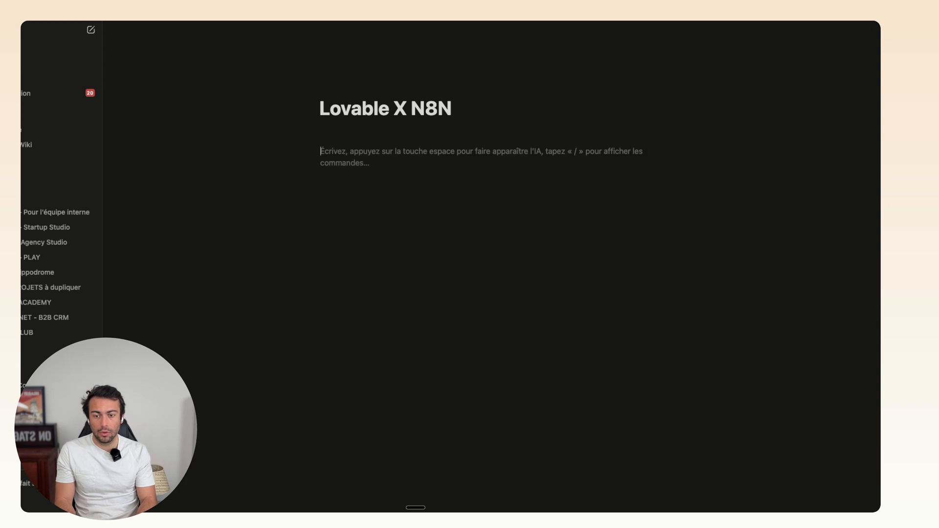
pyautogui.press('super+shift+v')
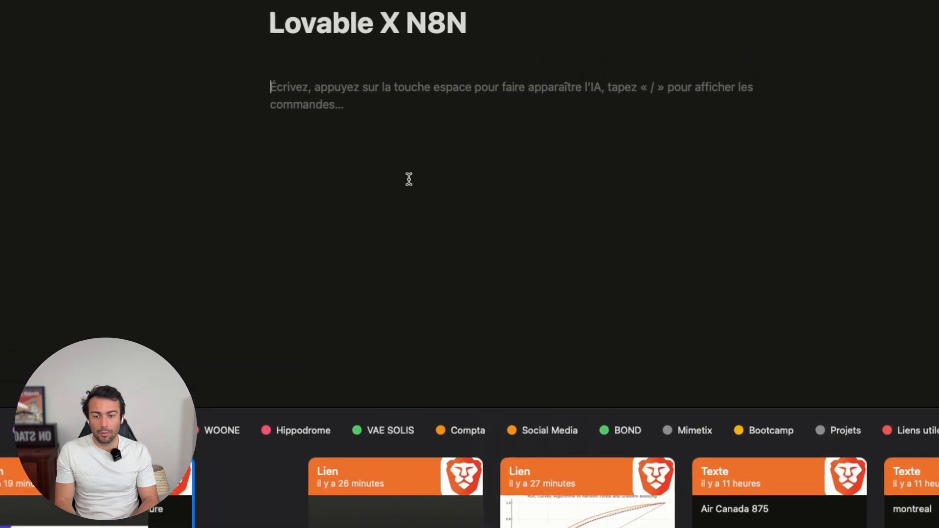
pyautogui.press('Return')
pyautogui.click(403, 191)
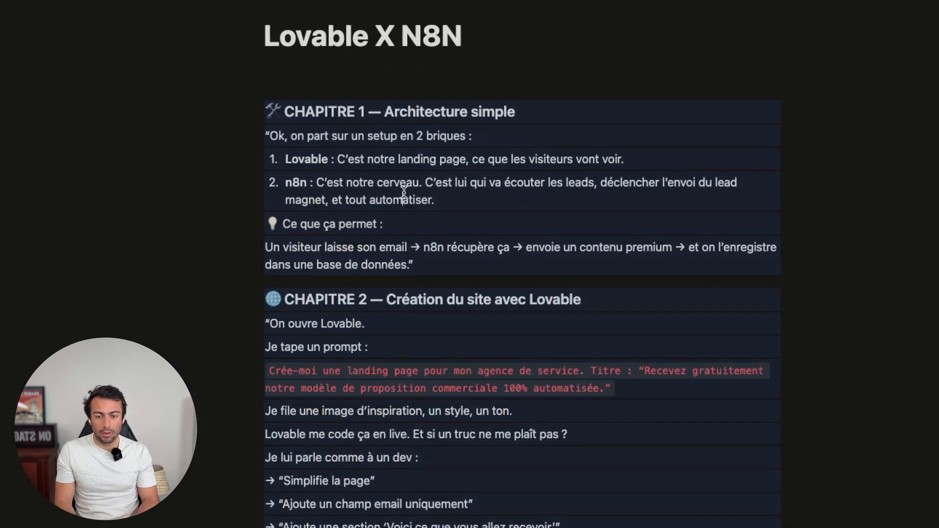
pyautogui.scroll(-20, 404, 190)
pyautogui.scroll(20, 404, 191)
# - Paste the YouTube video link on a fresh line under the title as an embed
pyautogui.click(331, 70)
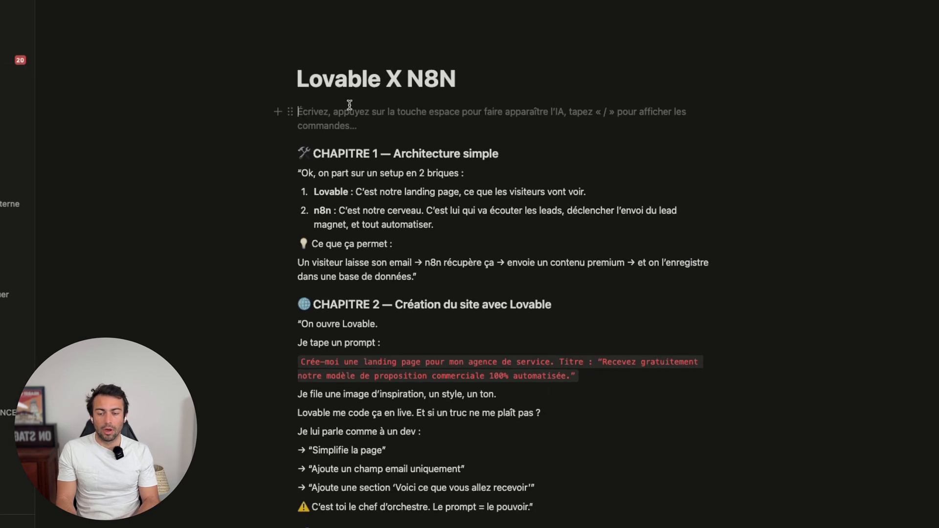
pyautogui.press('BackSpace')
pyautogui.press('Return')
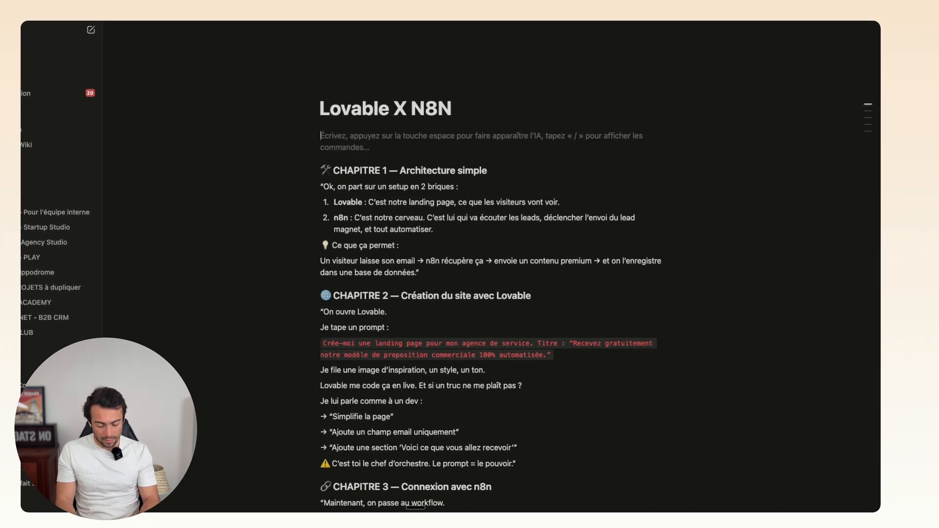
pyautogui.press('super+shift+v')
pyautogui.write('yoiutub')
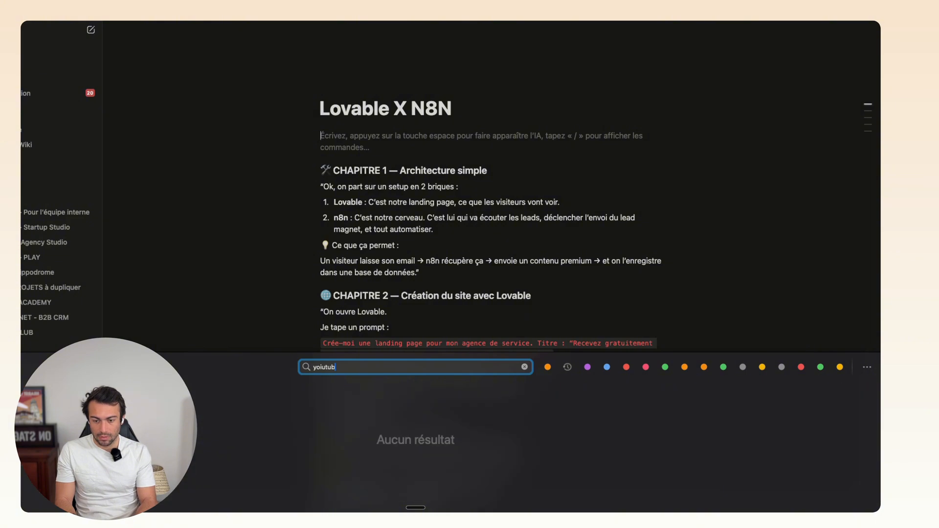
pyautogui.press('BackSpace')
pyautogui.press('BackSpace')
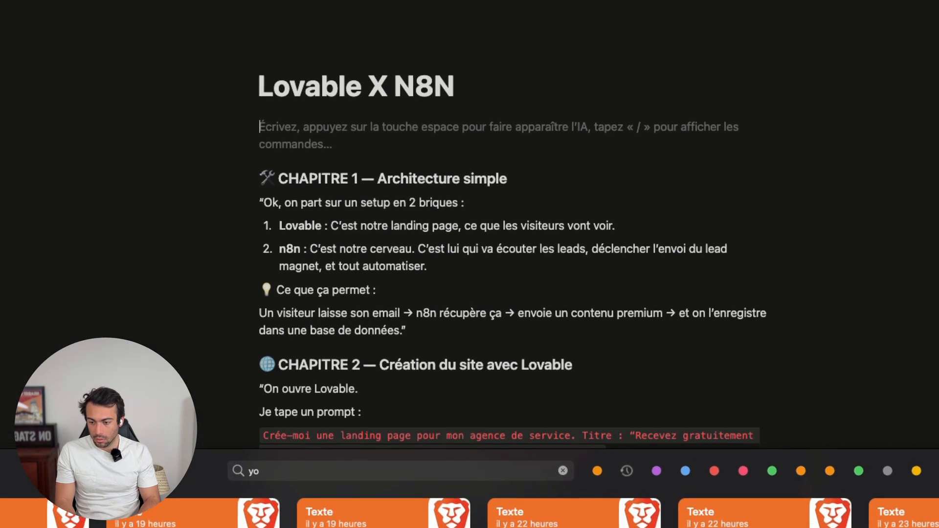
pyautogui.press('Escape')
pyautogui.press('super+v')
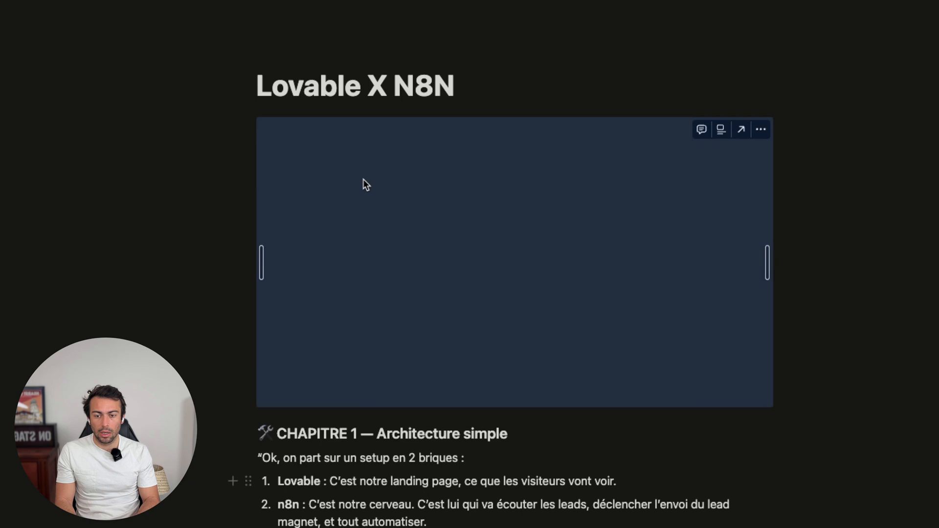
# - Add a 'Bienvenue' callout block on a new line under the page title
pyautogui.click(454, 88)
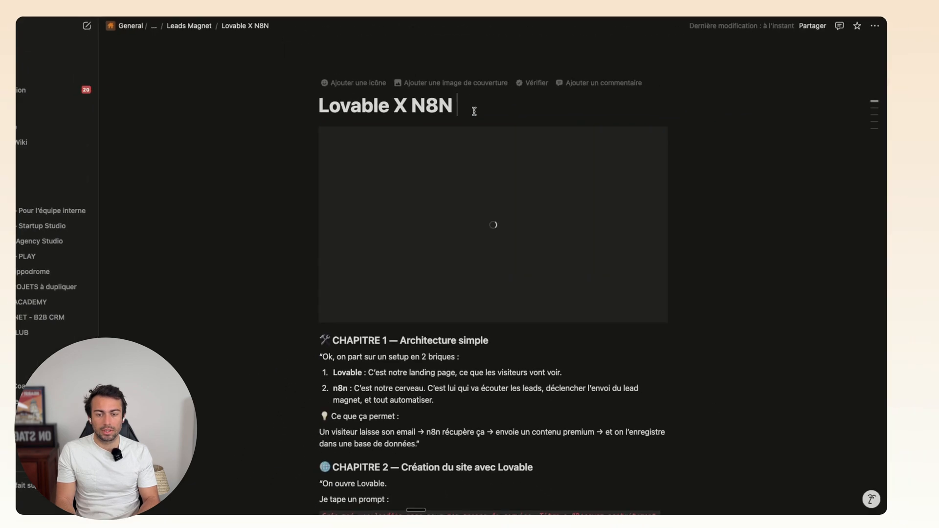
pyautogui.press('Return')
pyautogui.write('/call')
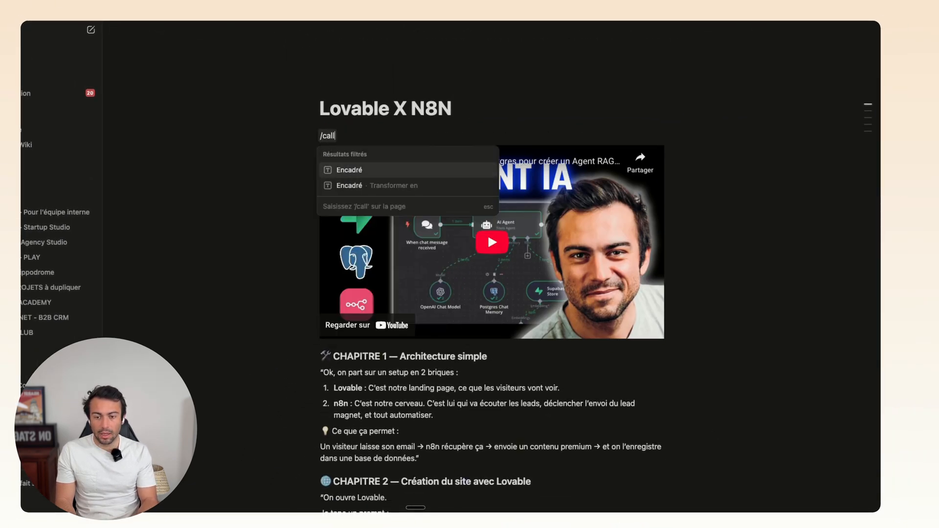
pyautogui.press('Return')
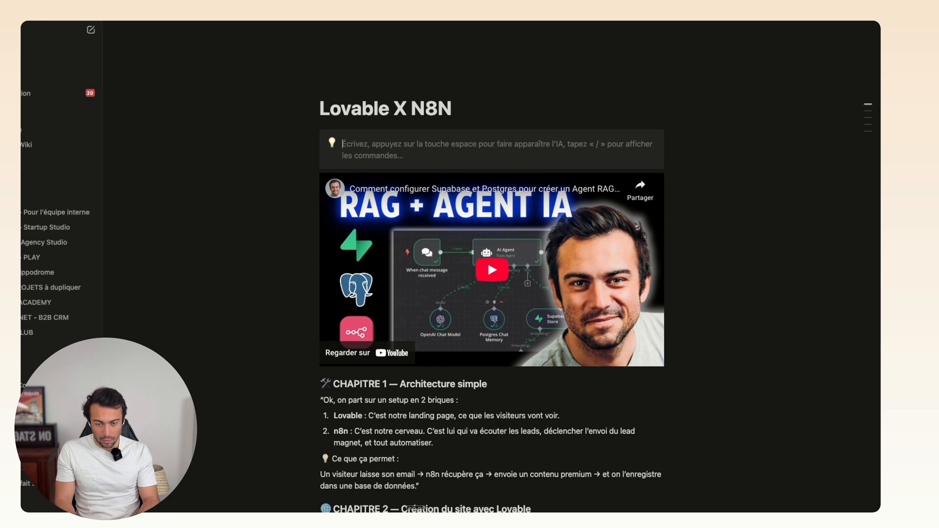
pyautogui.write('Bienvenue')
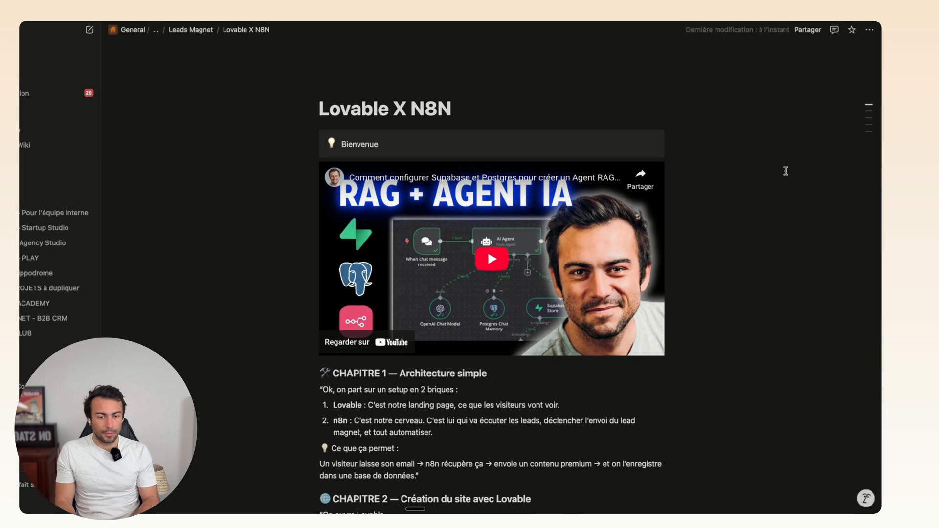
pyautogui.scroll(-15, 495, 252)
pyautogui.scroll(15, 494, 259)
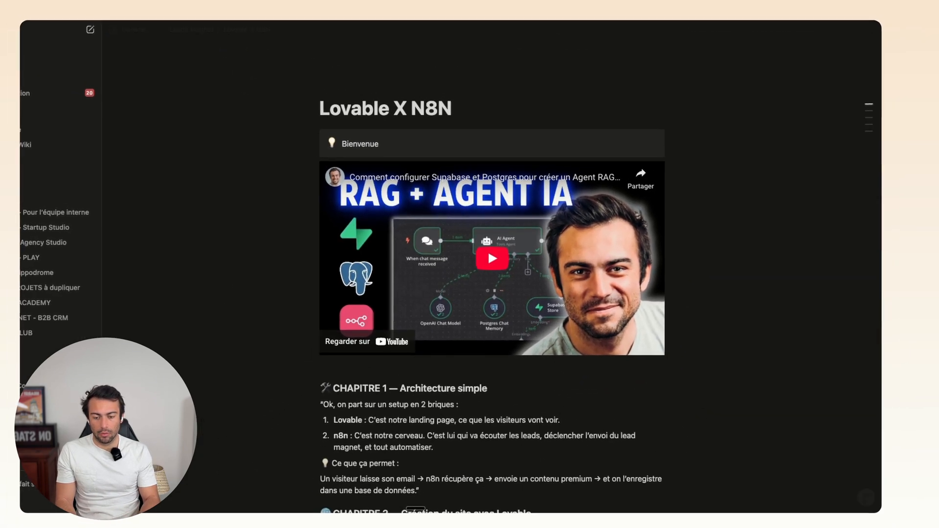
# - Give the CHAPITRE 1 heading a grey background (Fond gris) with /gris
pyautogui.write('/gris')
pyautogui.press('Down')
pyautogui.press('Return')
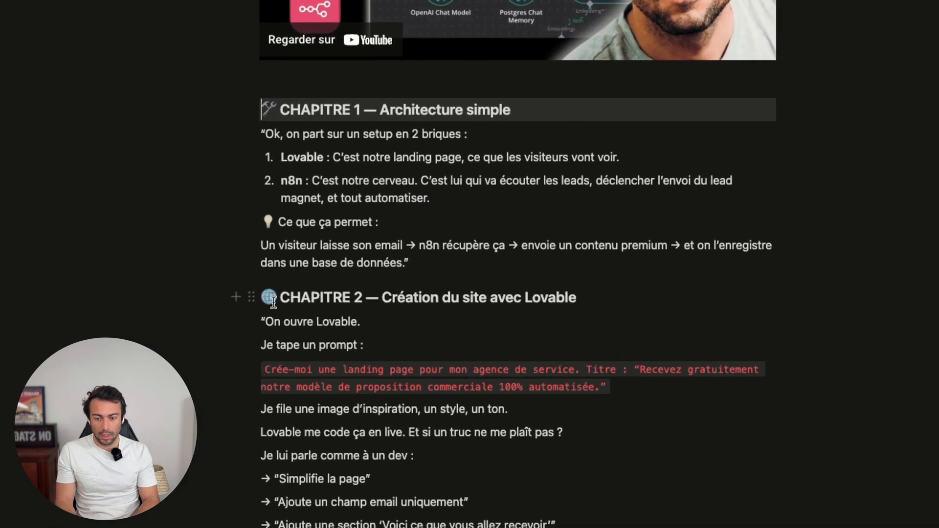
# - Publish the Lovable X N8N page to the web from the sharing settings
pyautogui.scroll(7, 257, 294)
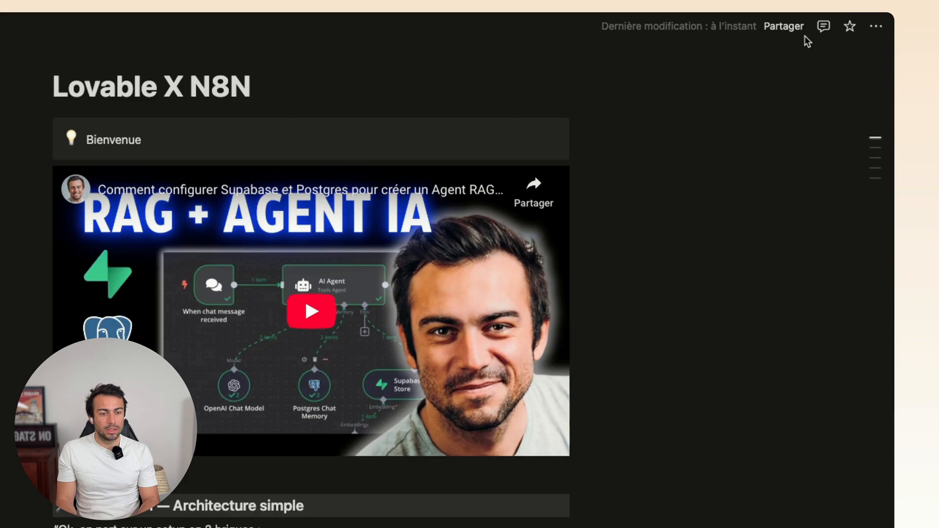
pyautogui.click(783, 25)
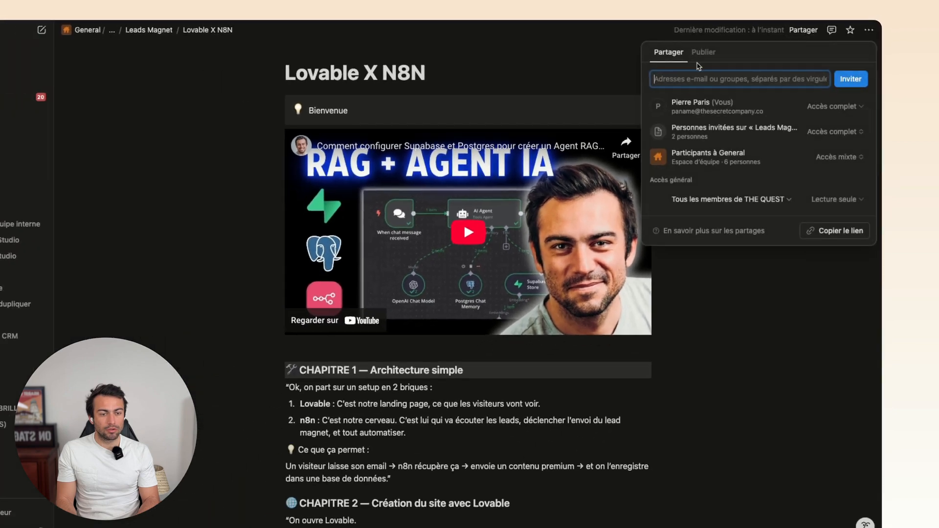
pyautogui.click(712, 51)
pyautogui.click(752, 219)
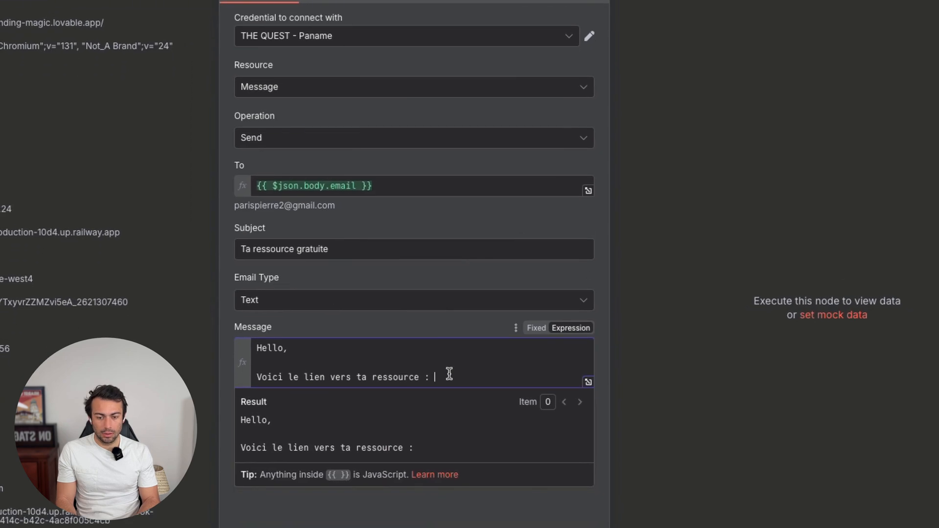
# - Paste the Notion page link into the message, add 'Bonne journée,', and send a test email
pyautogui.write('https://jointhequest.notion.site/Lovable-X-N8N-1d6e40ec9f168025aa32e248cc6f6cb3?pvs=4')
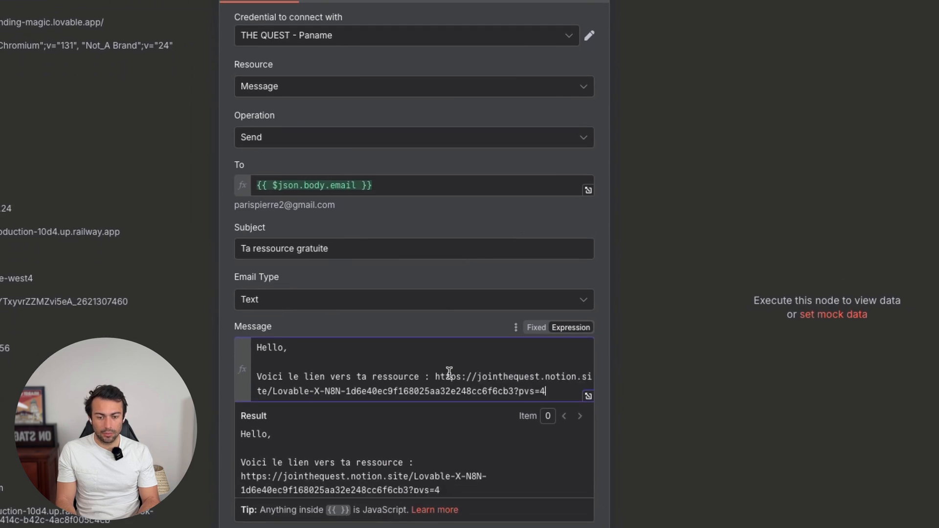
pyautogui.press('Return')
pyautogui.press('Return')
pyautogui.write('Bonne ')
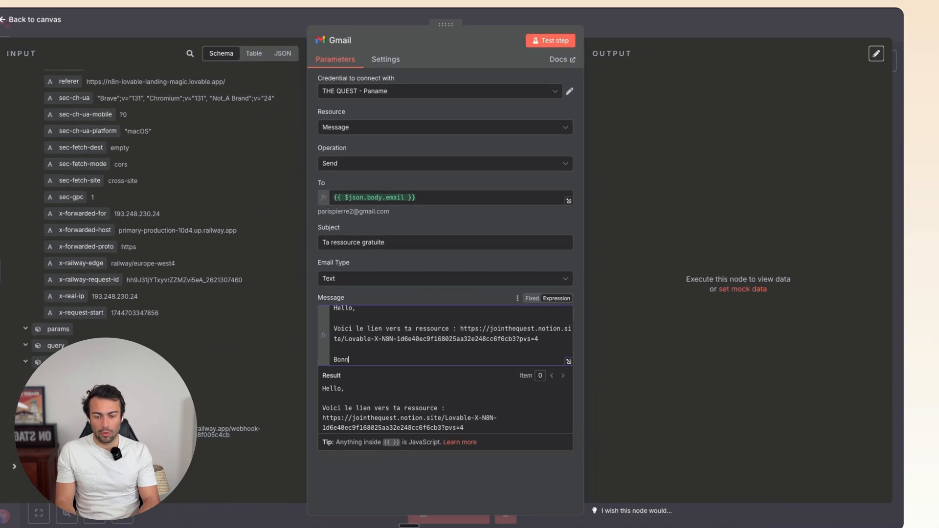
pyautogui.write('journée,')
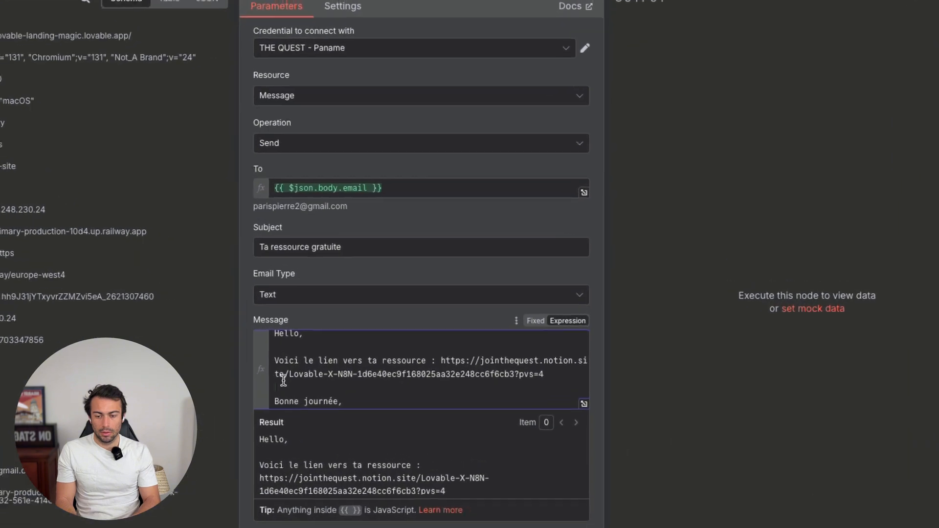
pyautogui.click(322, 343)
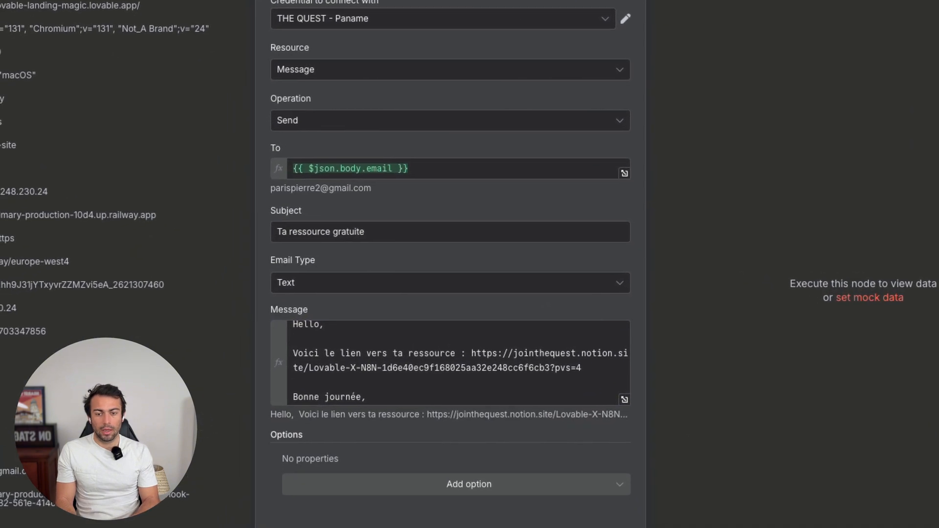
pyautogui.click(547, 38)
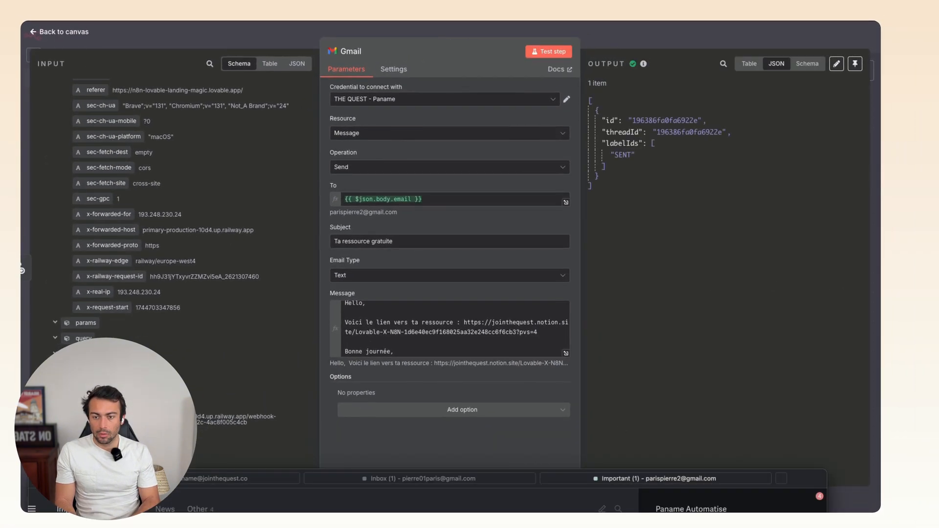
pyautogui.moveTo(63, 481); pyautogui.dragTo(65, 40)
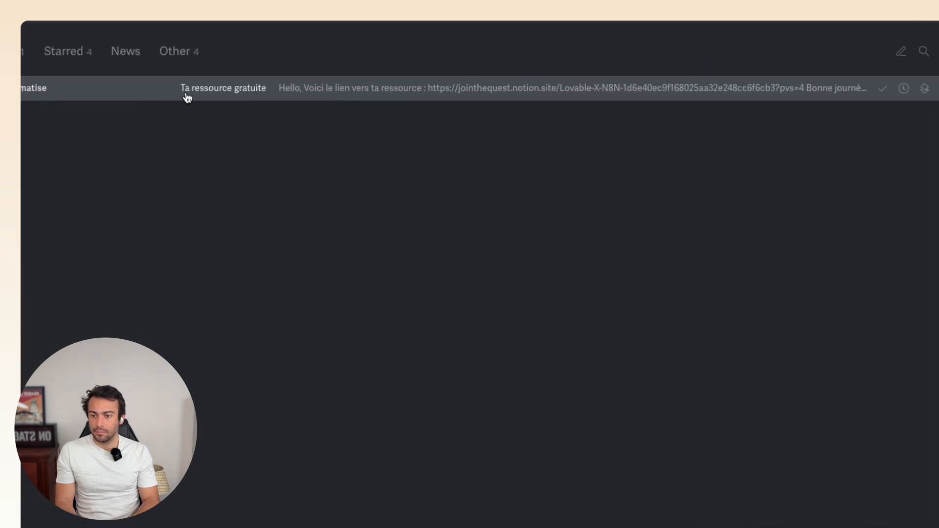
# - Open the 'Ta ressource gratuite' email and check its Notion link and n8n footer
pyautogui.click(213, 91)
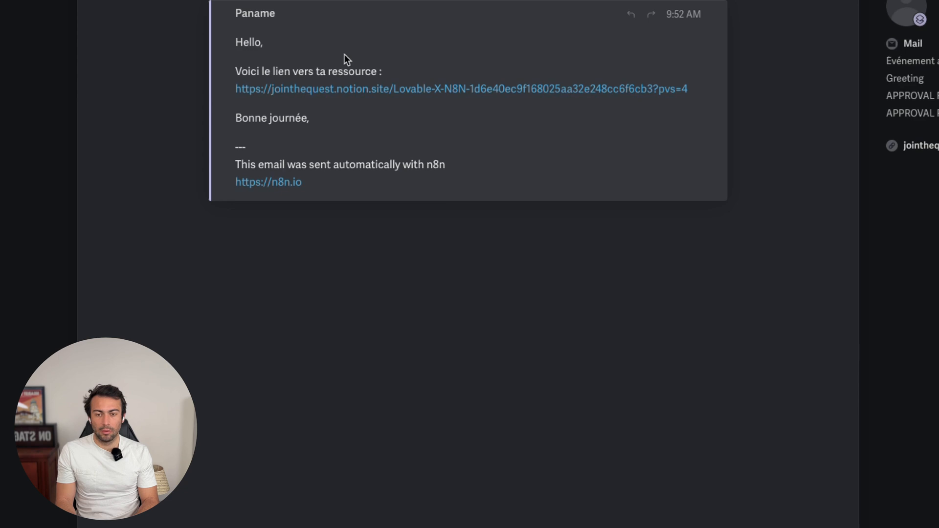
pyautogui.moveTo(302, 182); pyautogui.dragTo(218, 159)
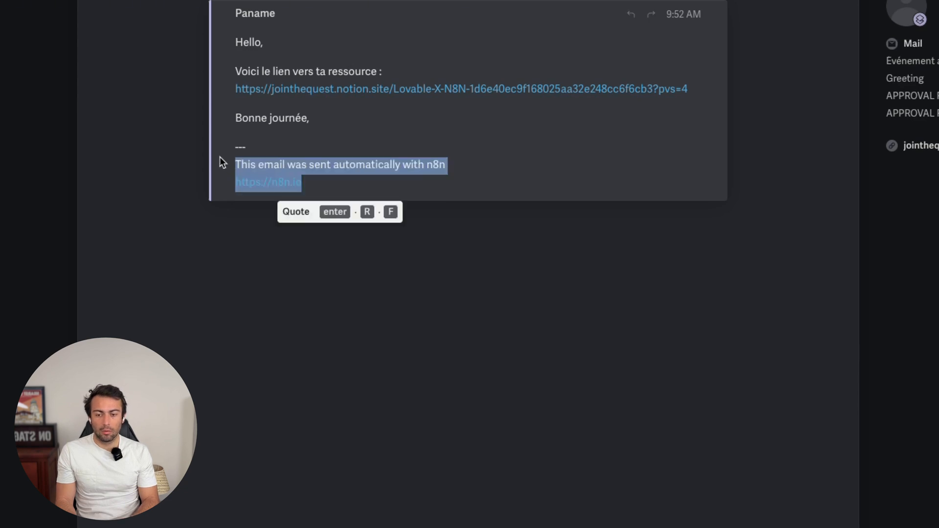
pyautogui.click(428, 122)
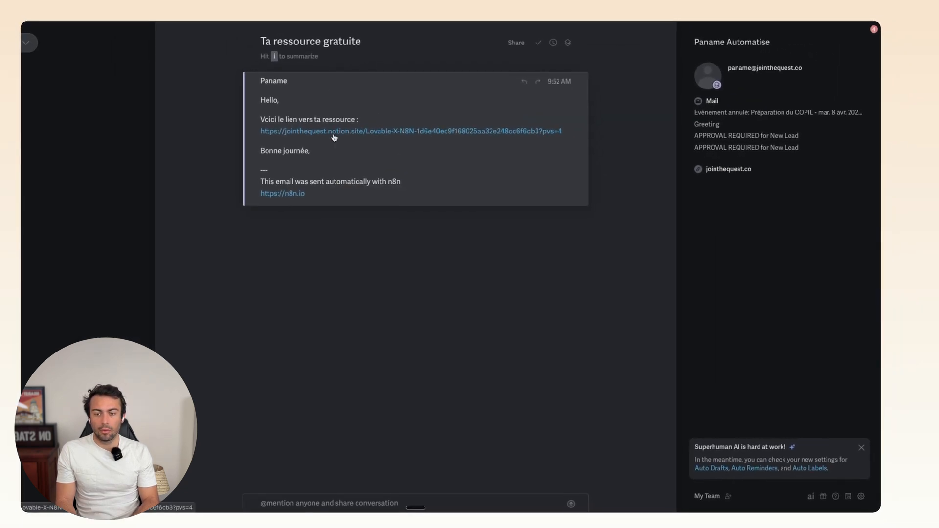
pyautogui.hotkey('ctrl', 'Up')
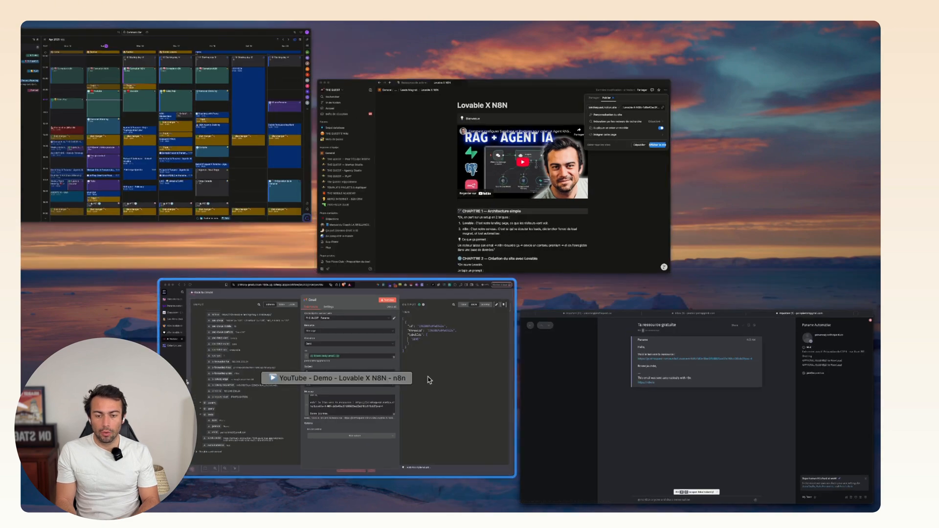
# - Turn on 'Append n8n Attribution' in the Gmail node's options, then return to the canvas
pyautogui.click(430, 380)
pyautogui.press('Escape')
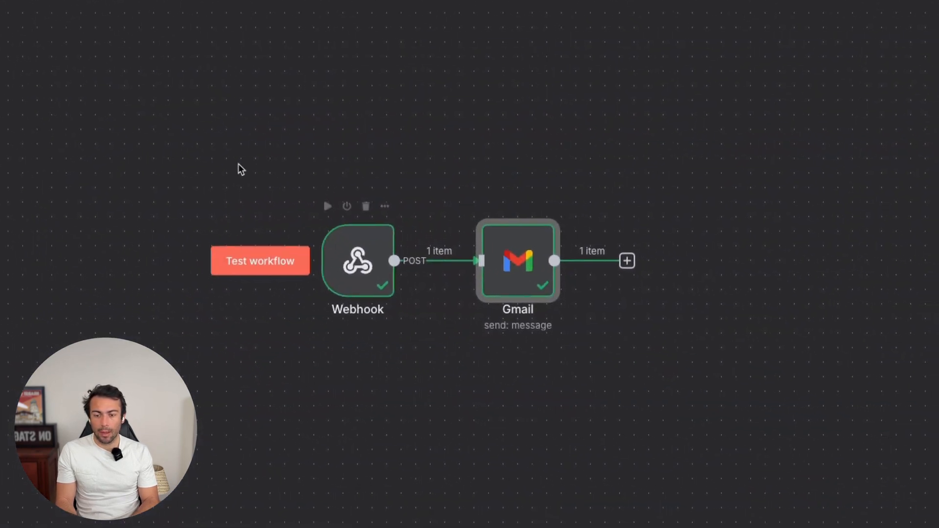
pyautogui.moveTo(239, 165); pyautogui.dragTo(719, 429)
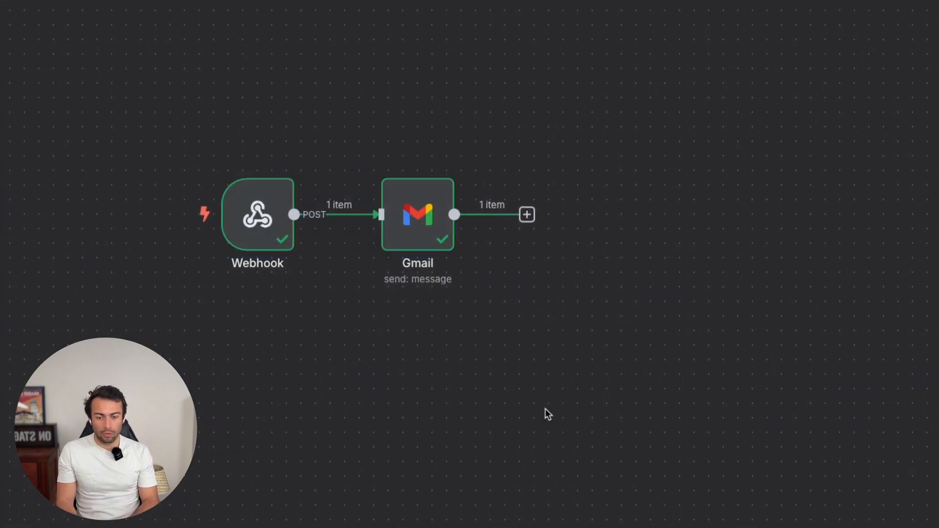
pyautogui.doubleClick(421, 226)
pyautogui.click(363, 451)
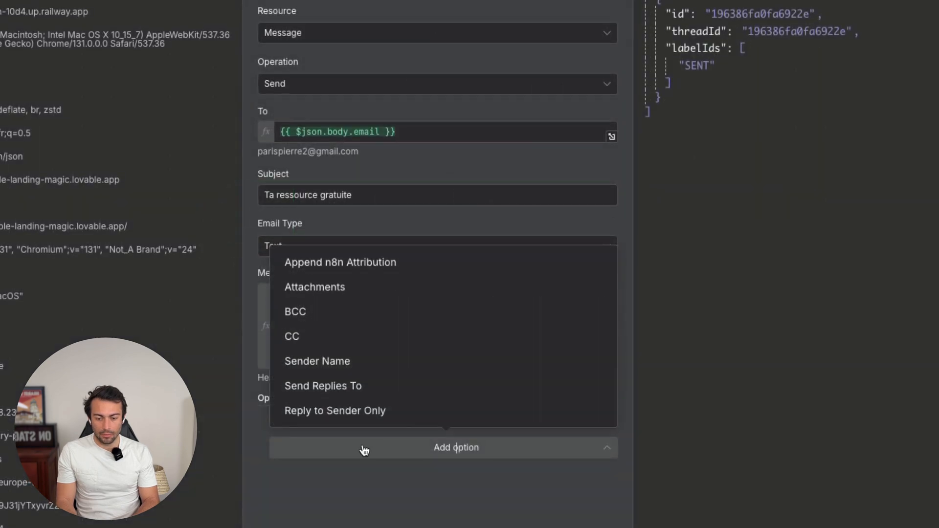
pyautogui.click(350, 268)
pyautogui.click(304, 442)
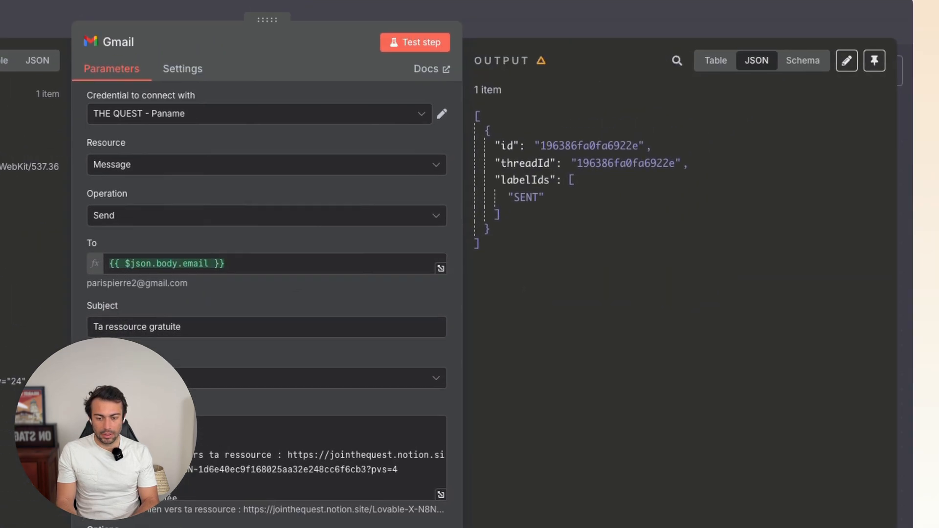
pyautogui.click(561, 17)
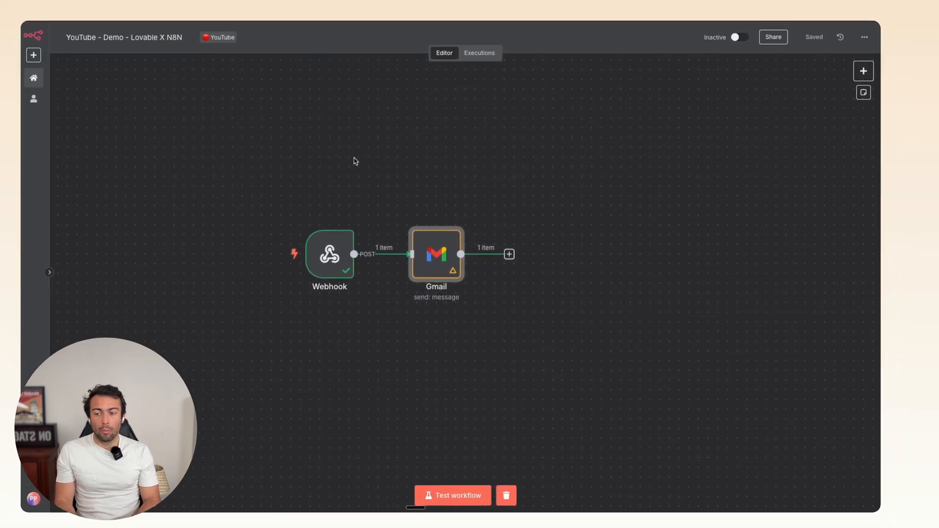
pyautogui.moveTo(413, 225)
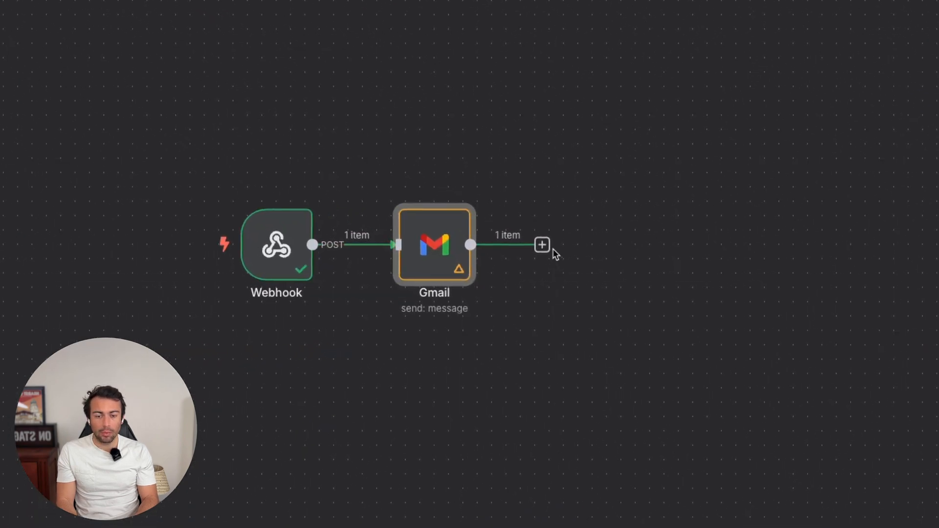
# - Add an AI Agent node via an 'ai' search and drag it between Webhook and Gmail
pyautogui.click(544, 245)
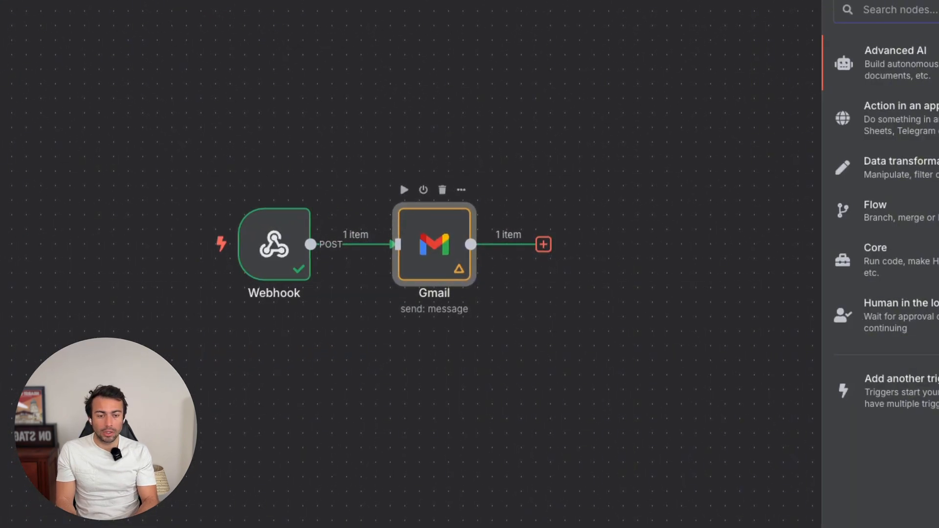
pyautogui.write('ai')
pyautogui.click(826, 152)
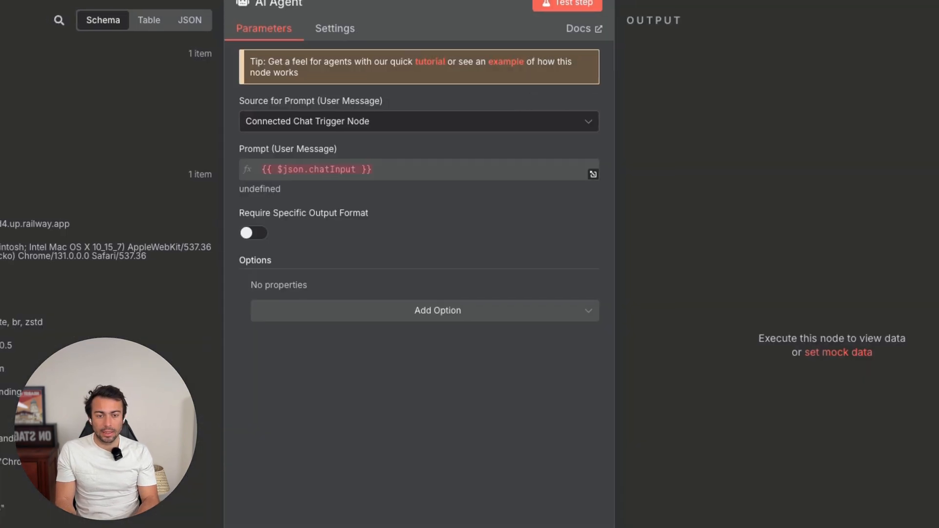
pyautogui.press('Escape')
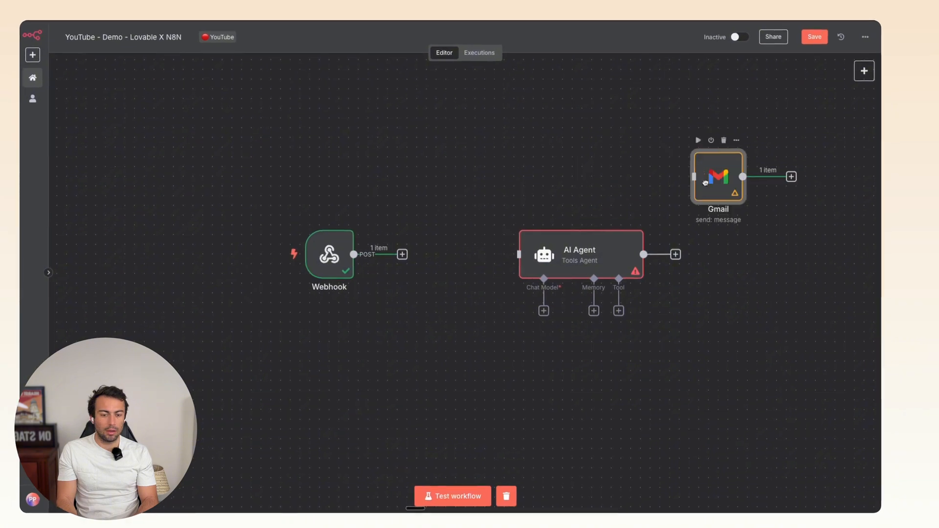
pyautogui.moveTo(537, 260); pyautogui.dragTo(460, 259)
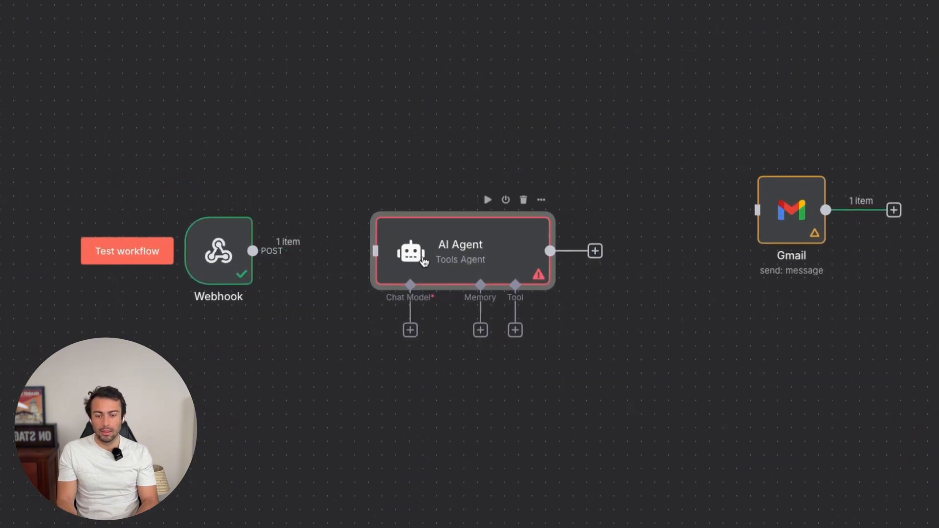